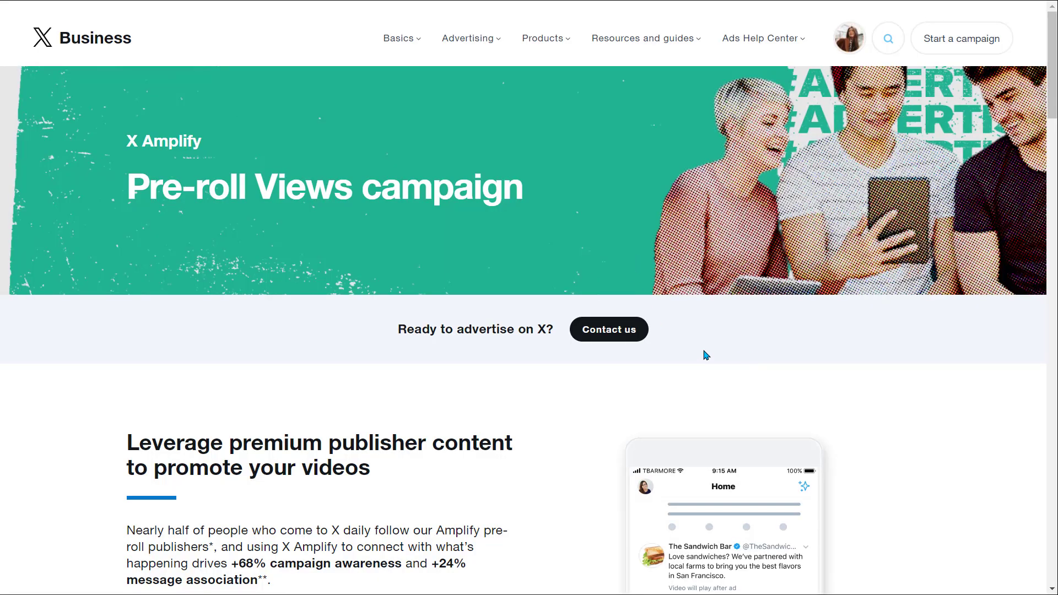
Step: Read about the Pre-roll Views campaign on the X Business page and in the objective playbook
scroll(707, 355, down, 4)
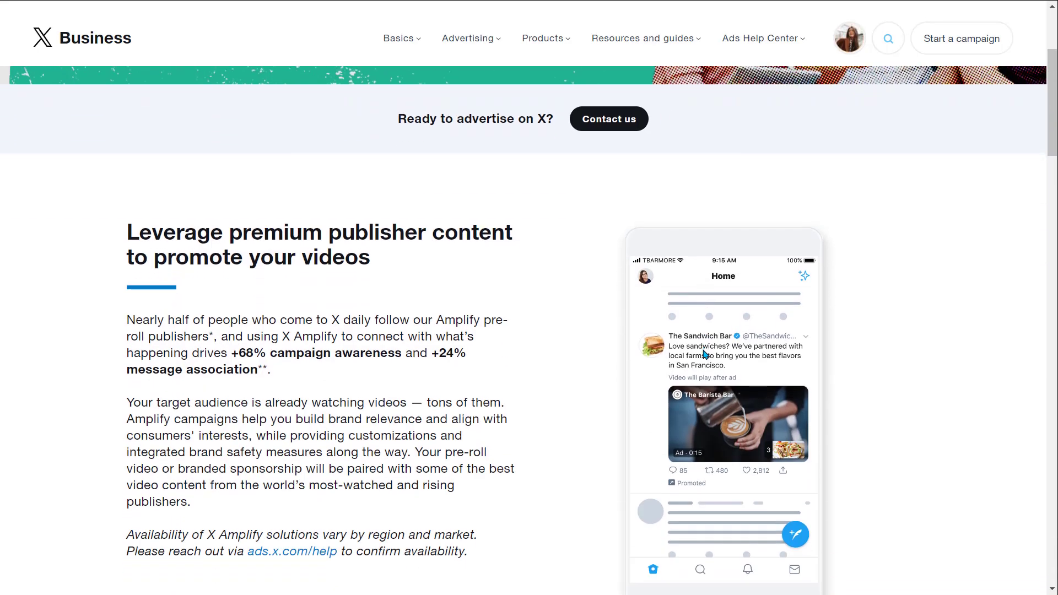
scroll(704, 353, down, 1)
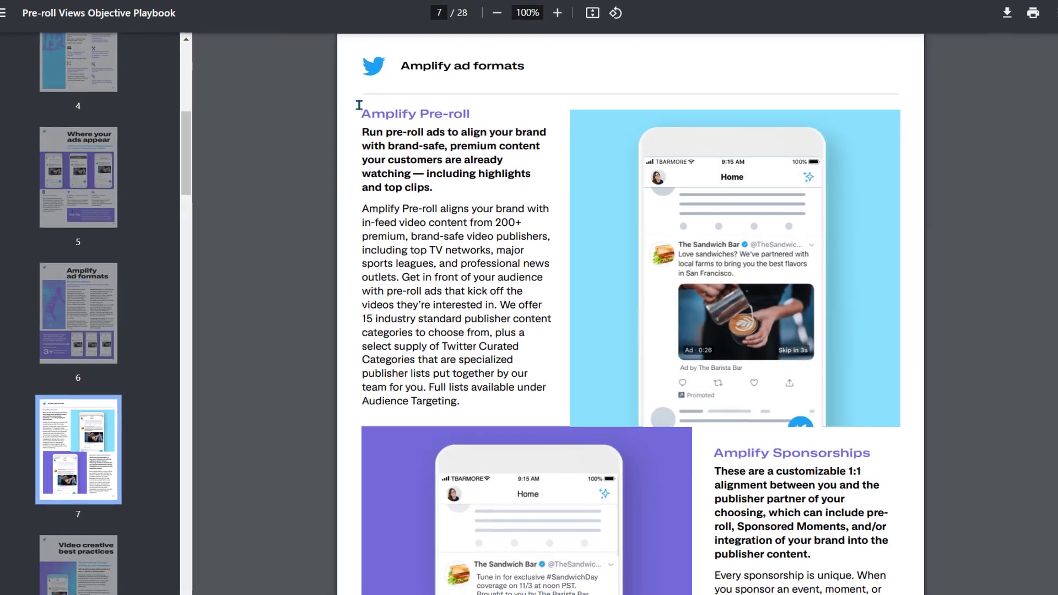
drag(355, 107, 503, 99)
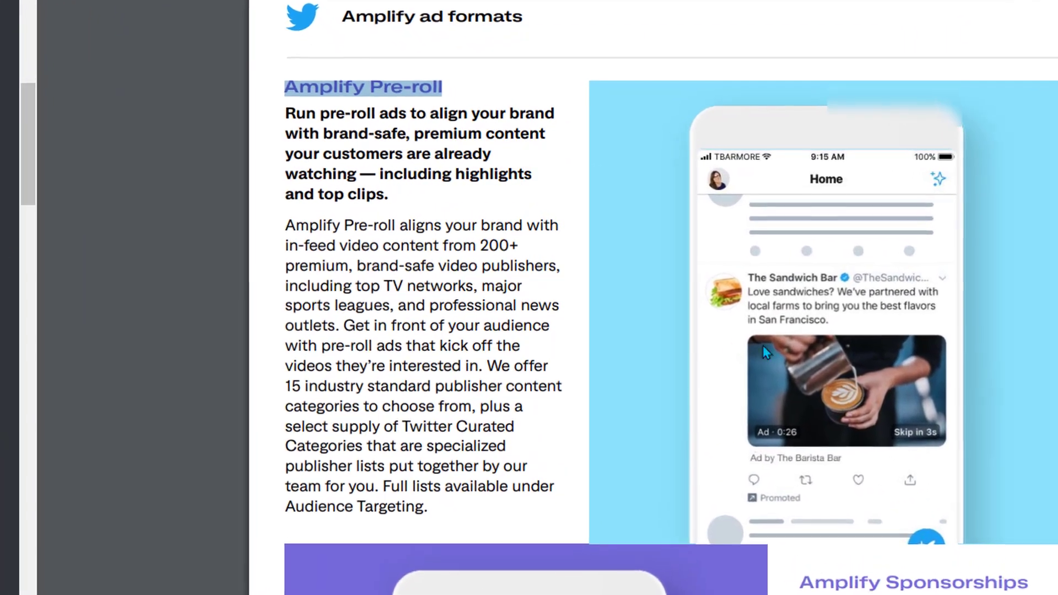
Step: Start creating a new campaign using the Advanced campaign type
click(926, 174)
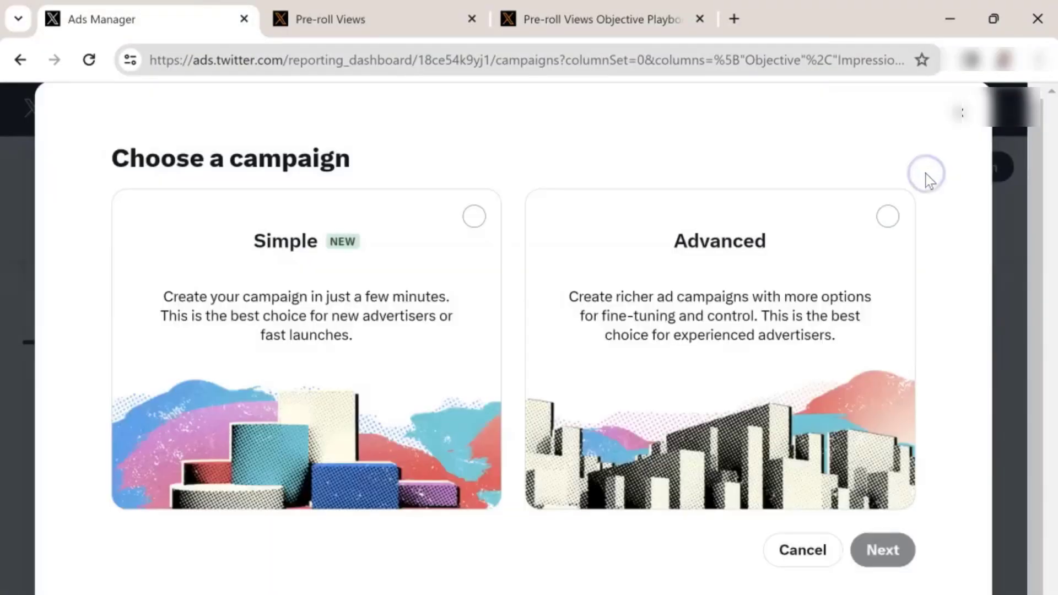
click(858, 248)
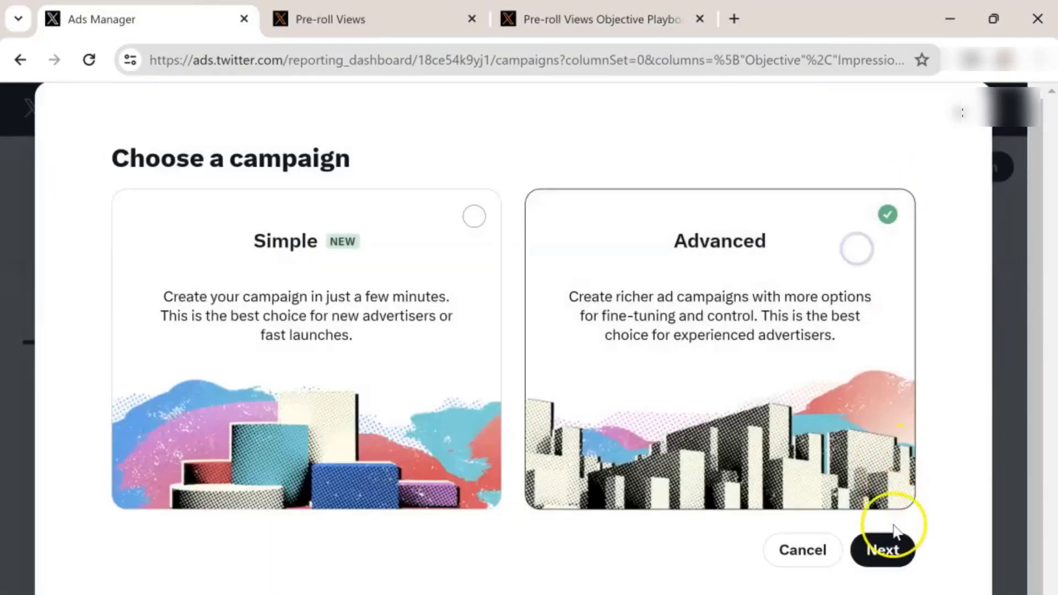
click(894, 551)
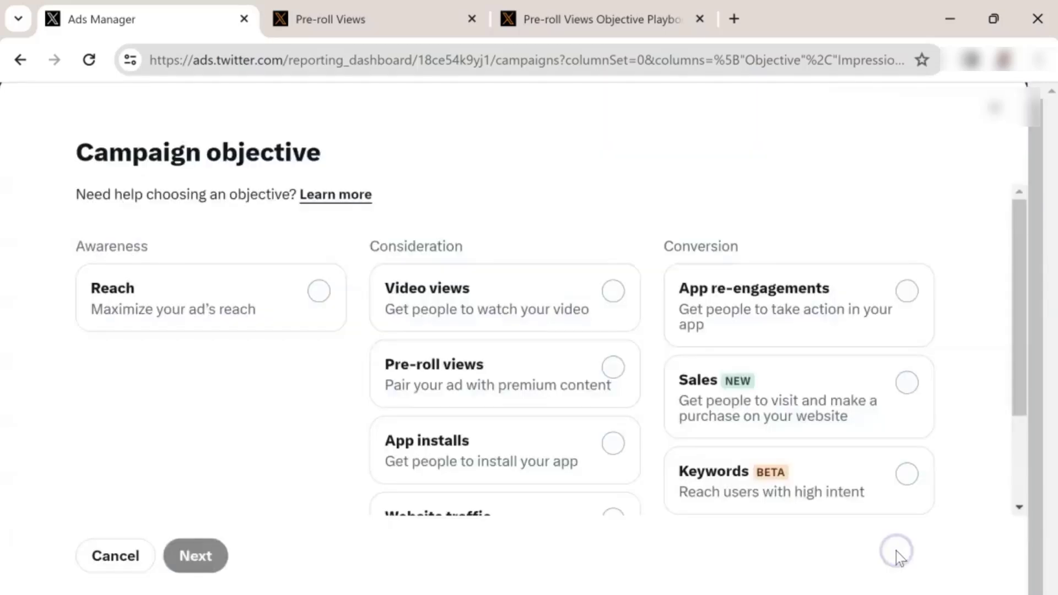
Step: Choose Pre-roll views as the campaign objective and continue
click(551, 376)
scroll(554, 374, down, 2)
click(187, 556)
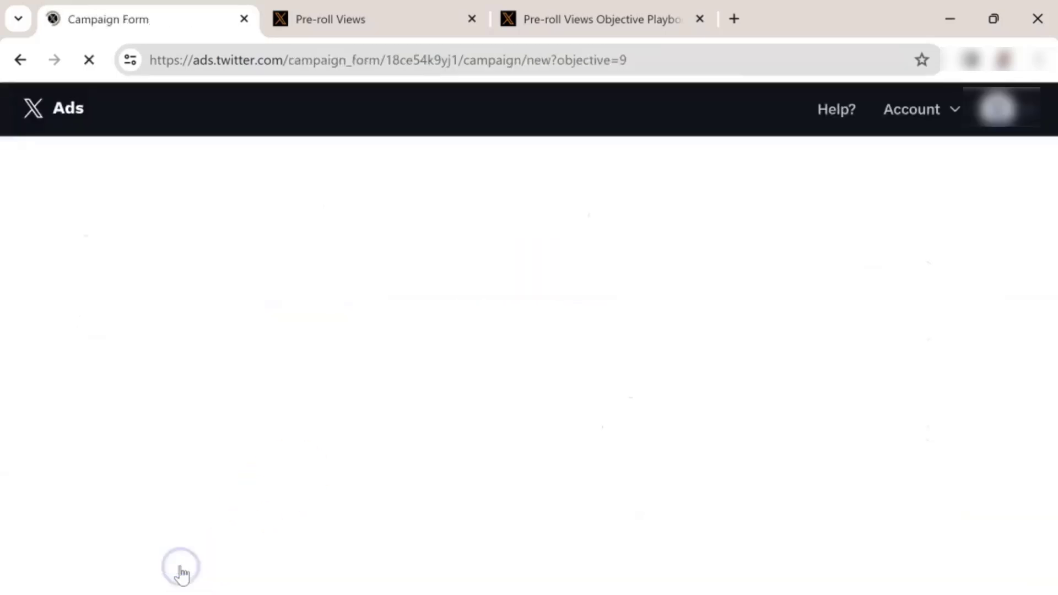
Step: Name the campaign test and continue to the ad group settings
scroll(271, 524, down, 3)
text(test)
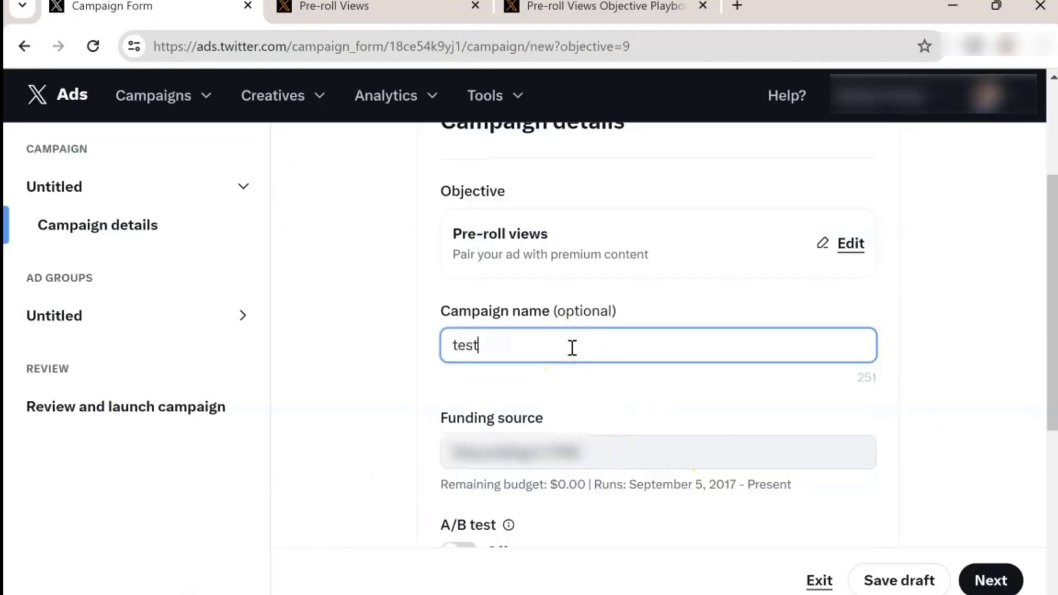
scroll(652, 270, down, 5)
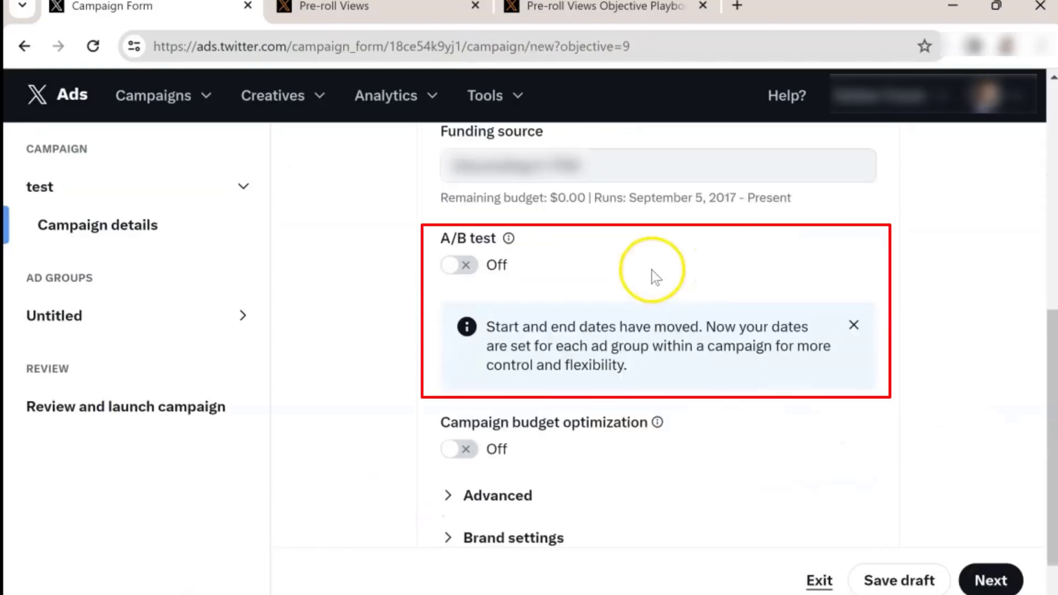
scroll(827, 430, down, 1)
click(991, 580)
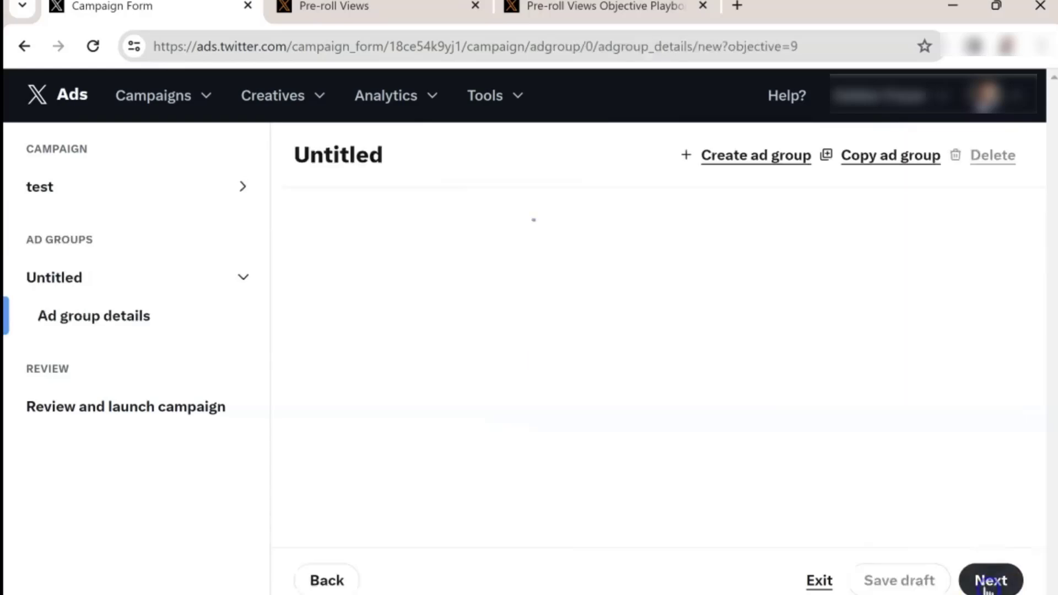
Step: Name the ad group "ad group test"
click(512, 335)
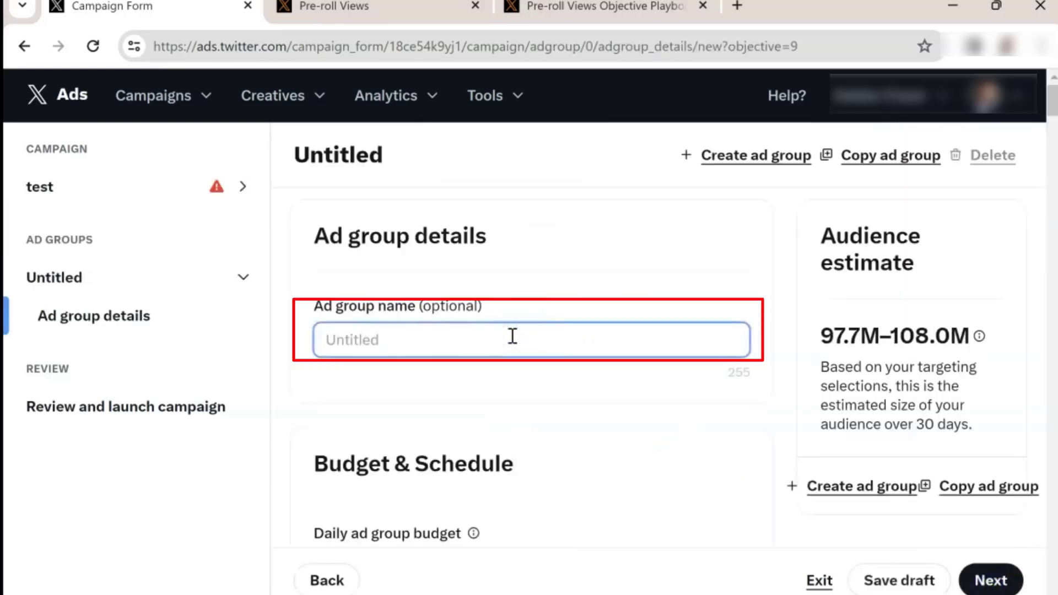
text(ad gr=)
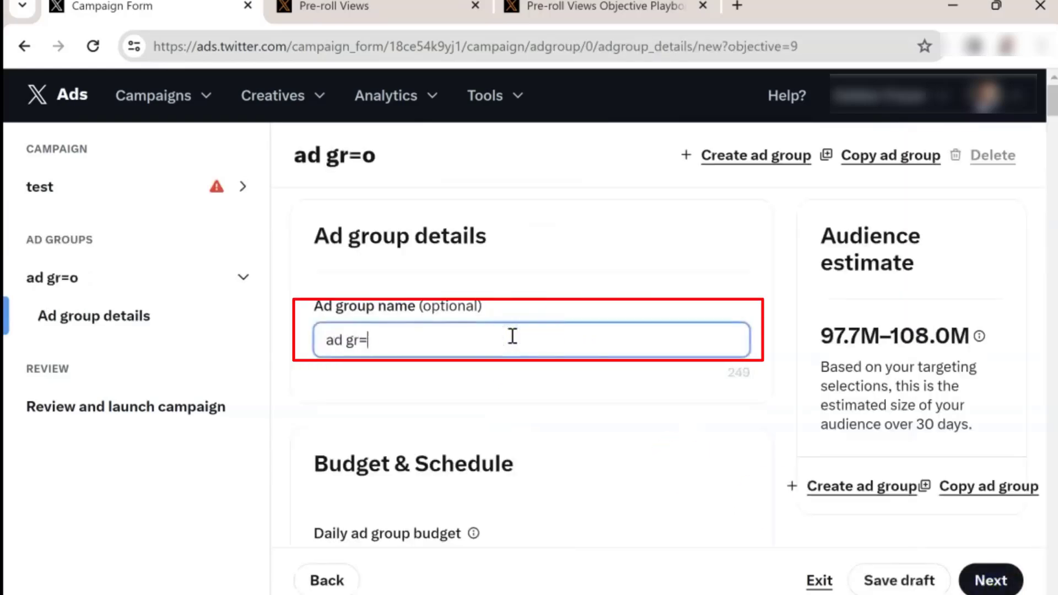
click(661, 433)
scroll(666, 425, down, 4)
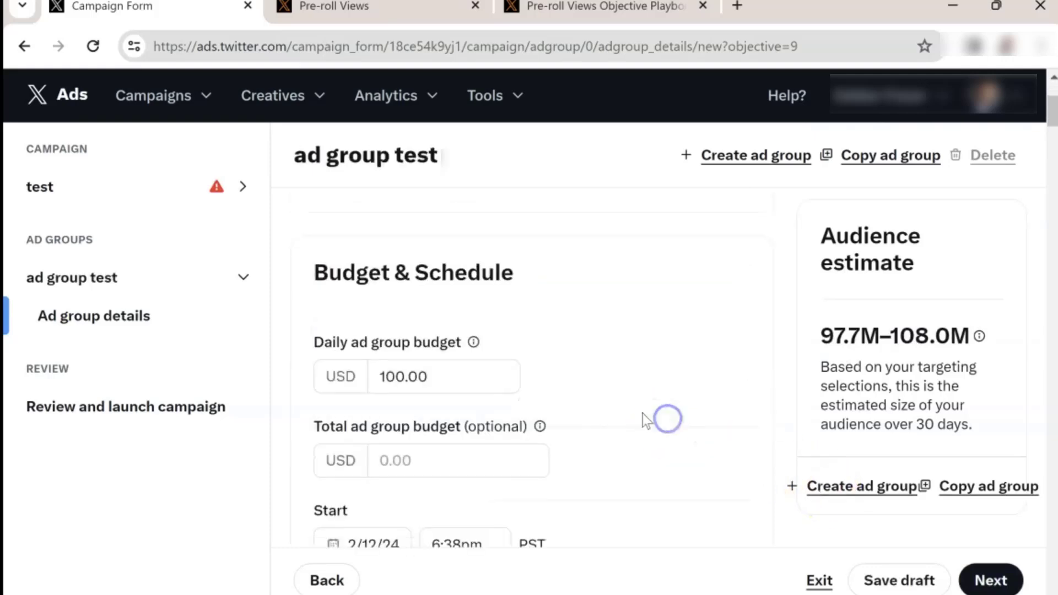
Step: Set the daily ad group budget to 10 USD and the total ad group budget to 1000 USD
drag(456, 385, 349, 370)
text(1)
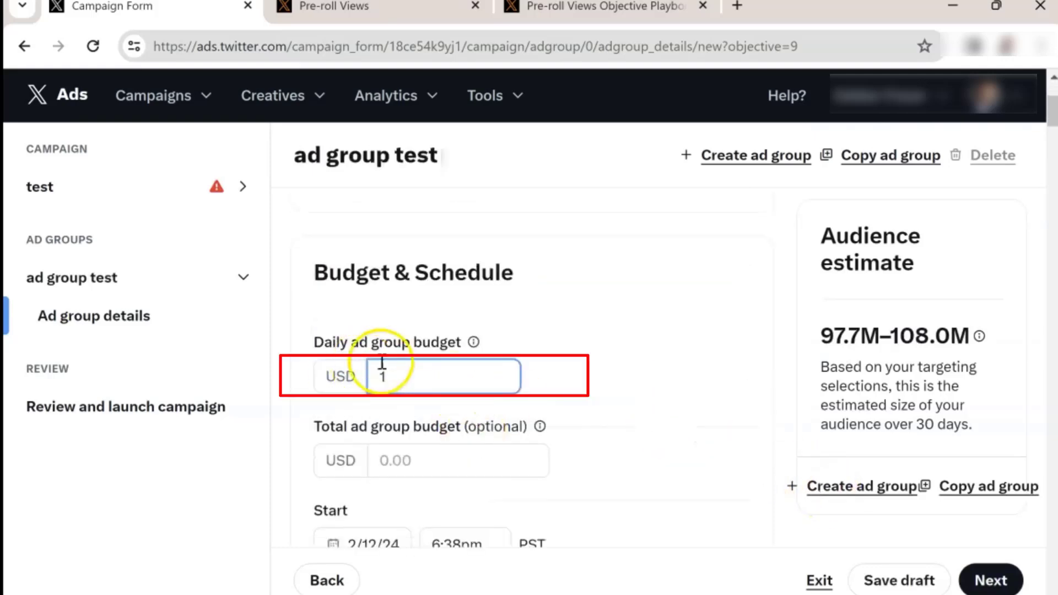
text(0)
click(441, 463)
text(1000)
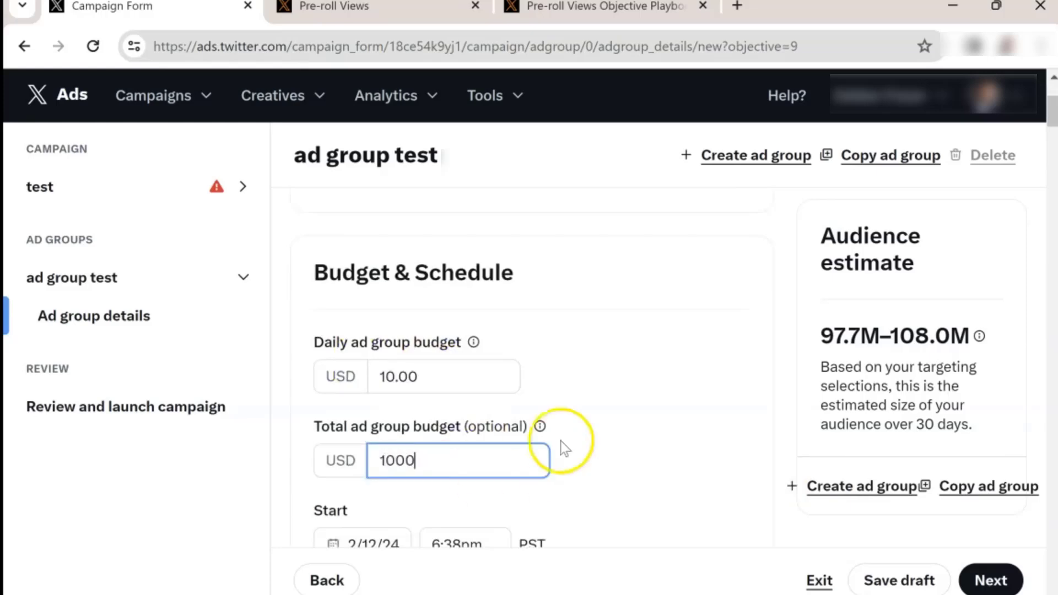
click(642, 402)
Step: Set the ad group goal to 15s pre-roll views
scroll(642, 401, down, 10)
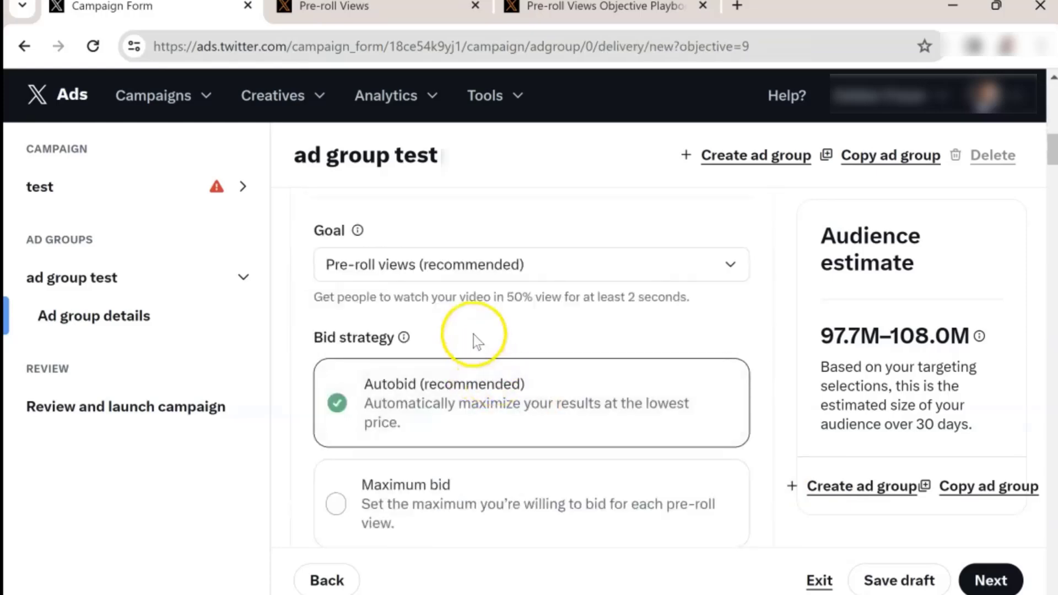
click(458, 265)
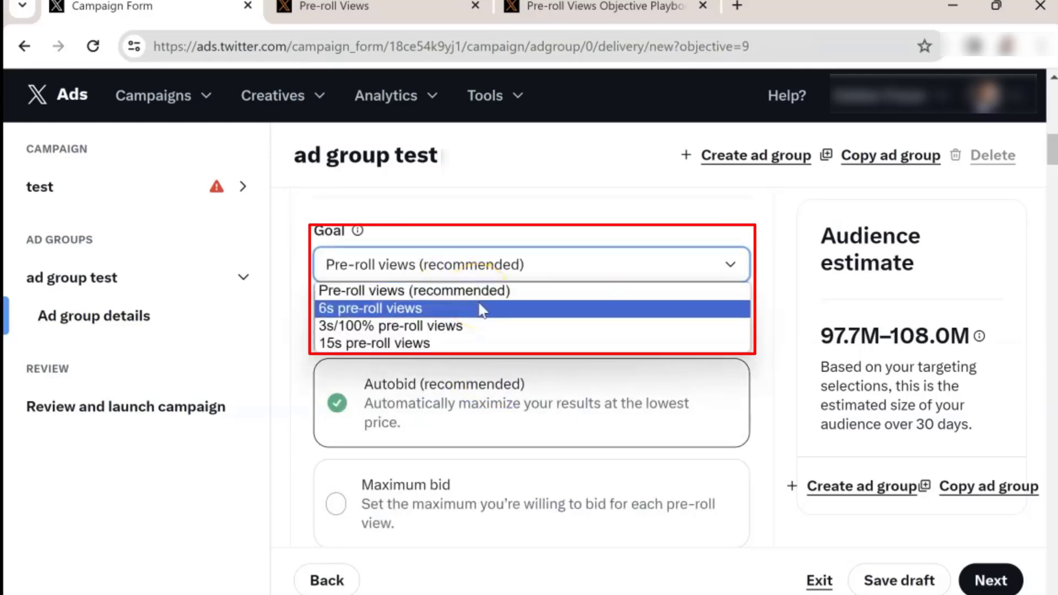
click(482, 343)
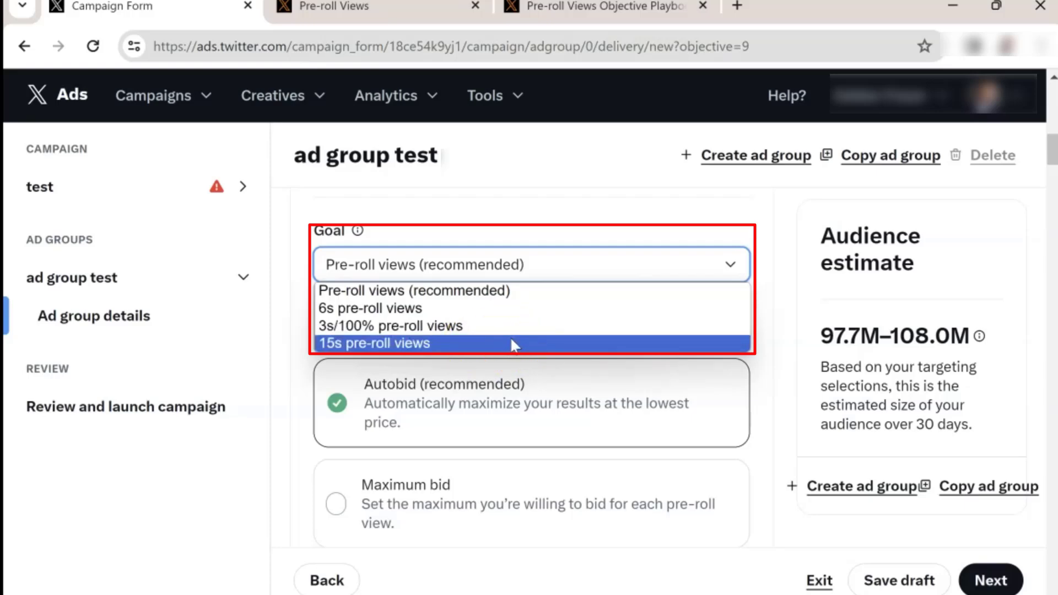
click(510, 343)
scroll(551, 391, down, 3)
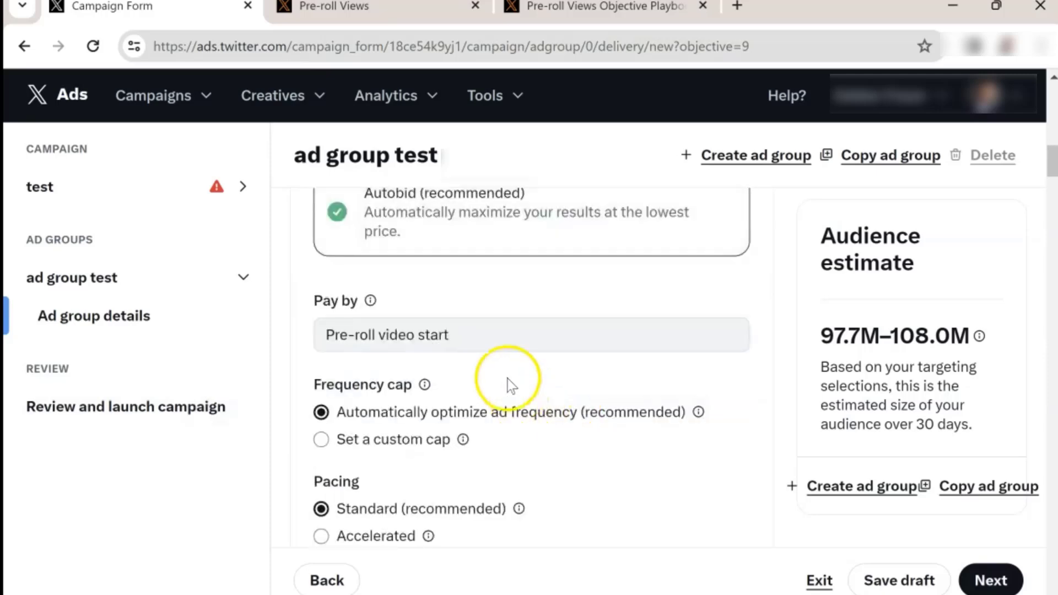
Step: Try a custom frequency cap of 7 impressions per 7 days before returning to automatic frequency optimization
scroll(508, 378, up, 2)
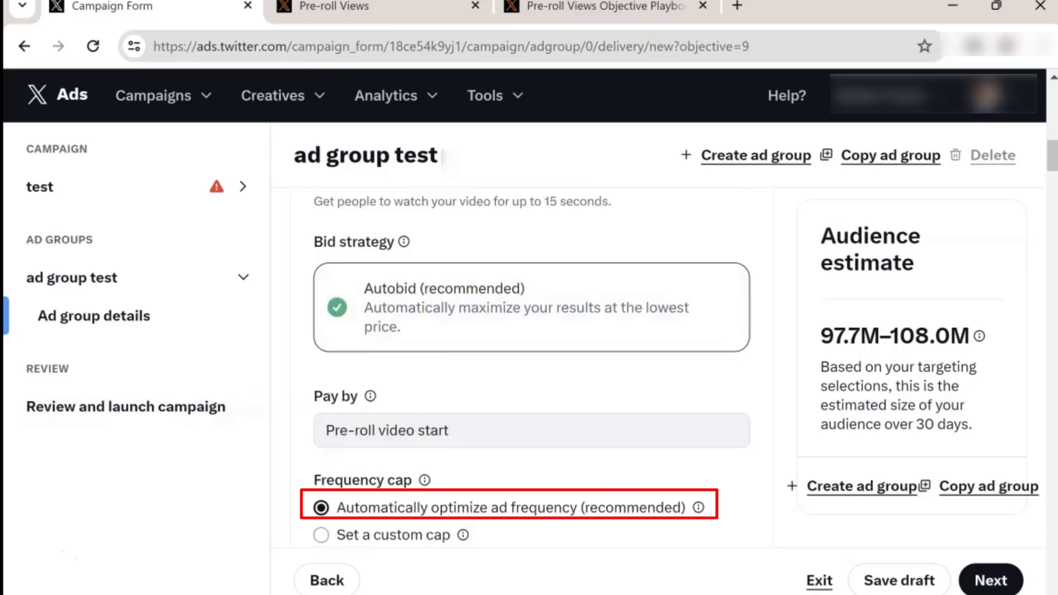
scroll(529, 386, down, 3)
click(399, 342)
click(393, 393)
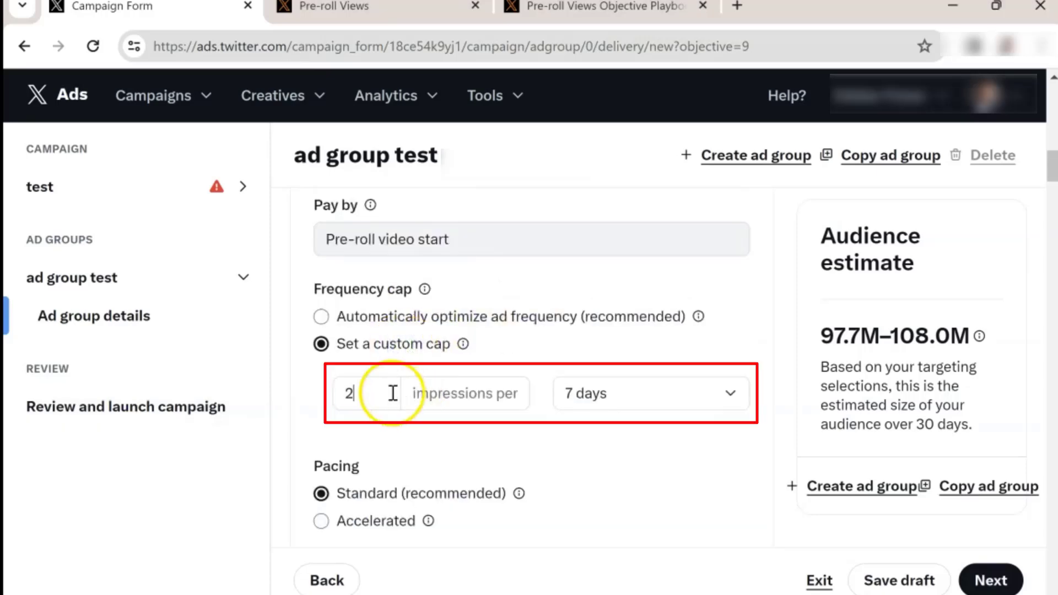
drag(393, 394, 307, 397)
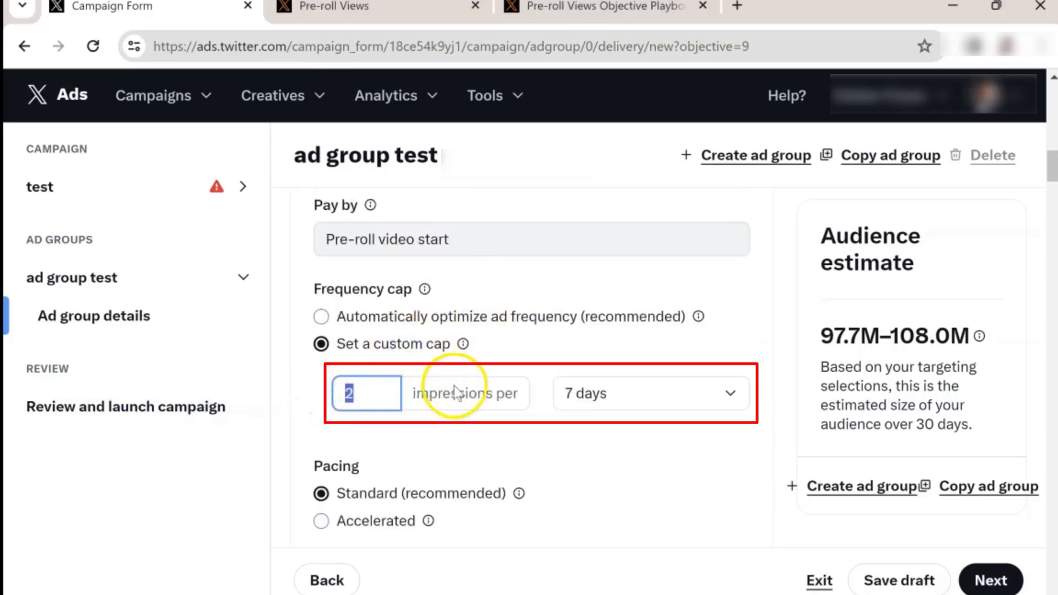
text(7)
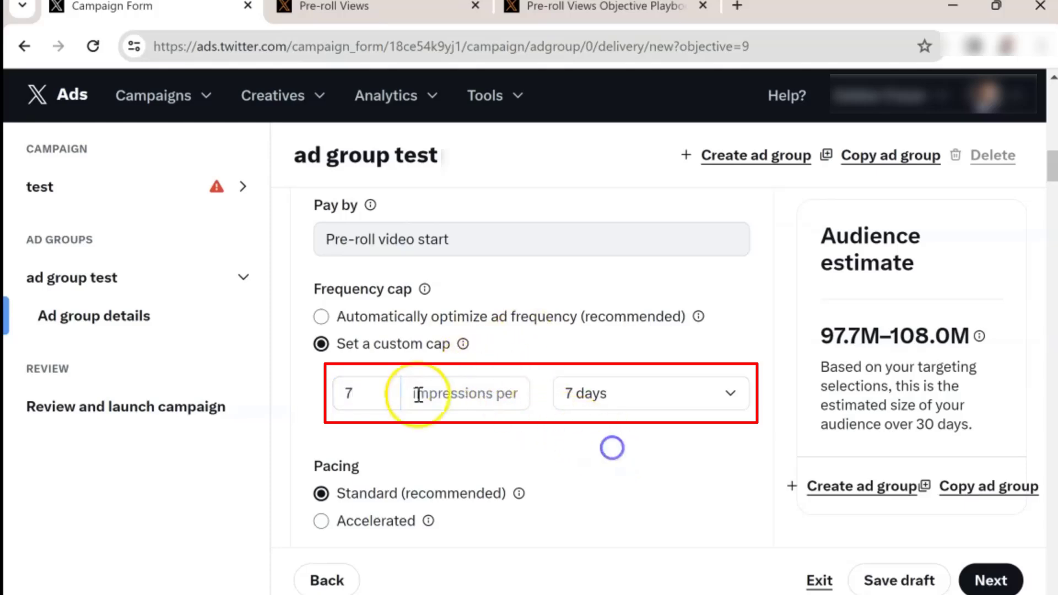
drag(378, 397, 329, 401)
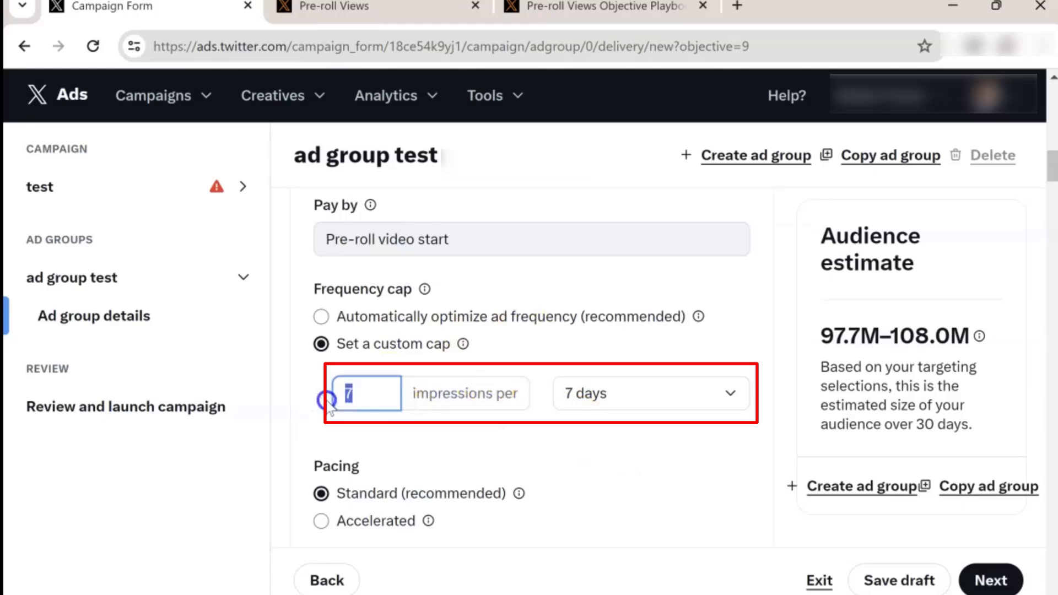
click(322, 317)
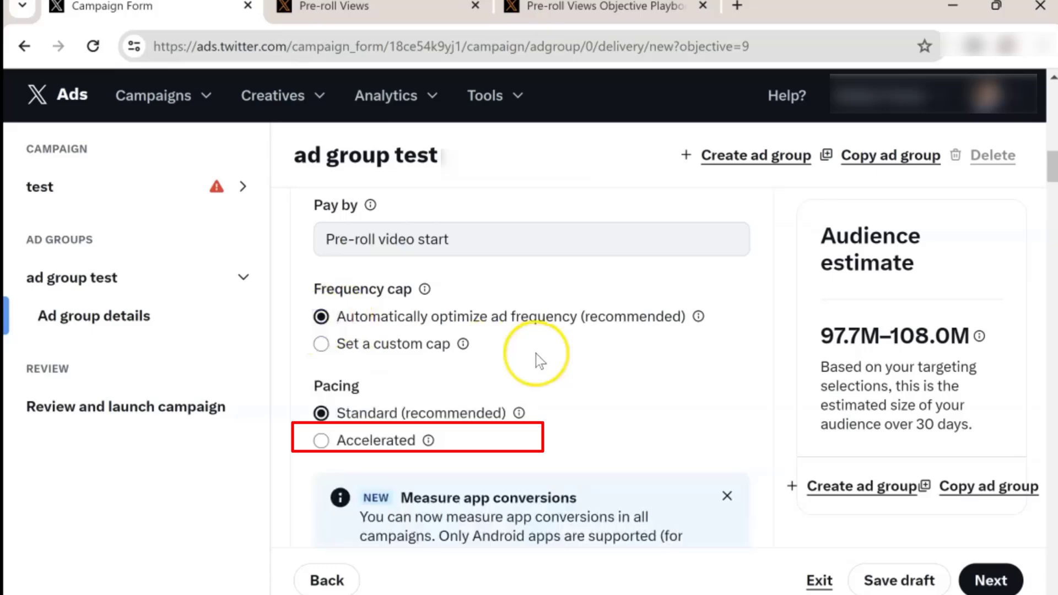
Step: Restrict the audience to an age range of 21 to 49
scroll(536, 353, down, 10)
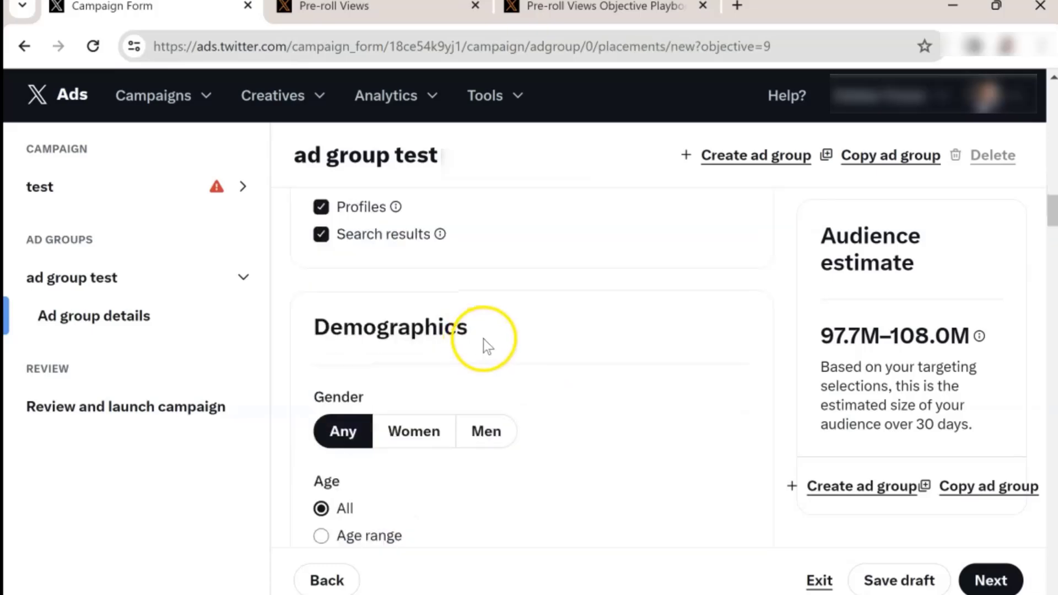
click(397, 346)
click(420, 381)
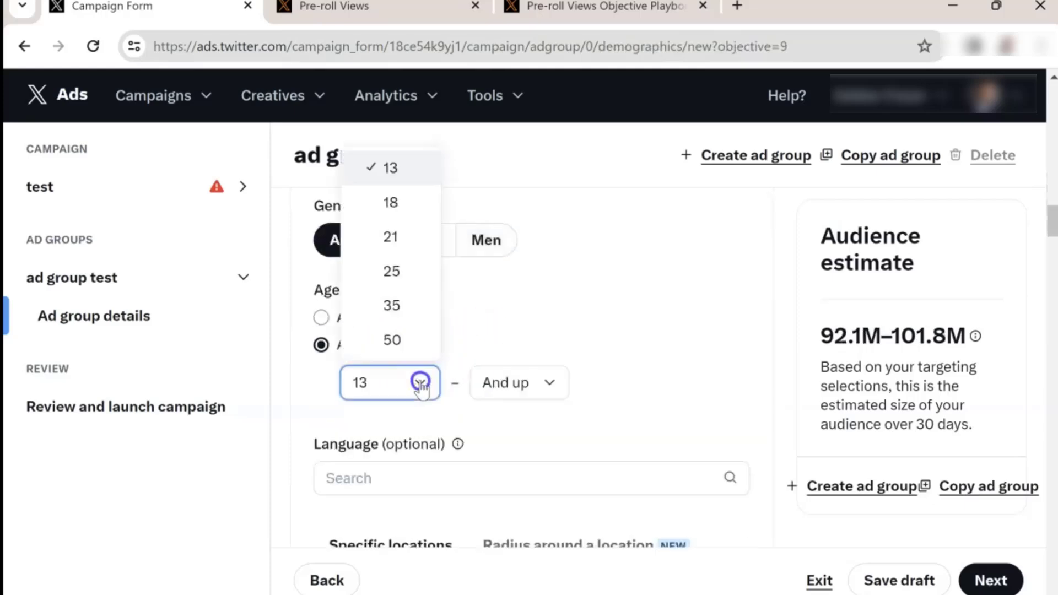
click(389, 203)
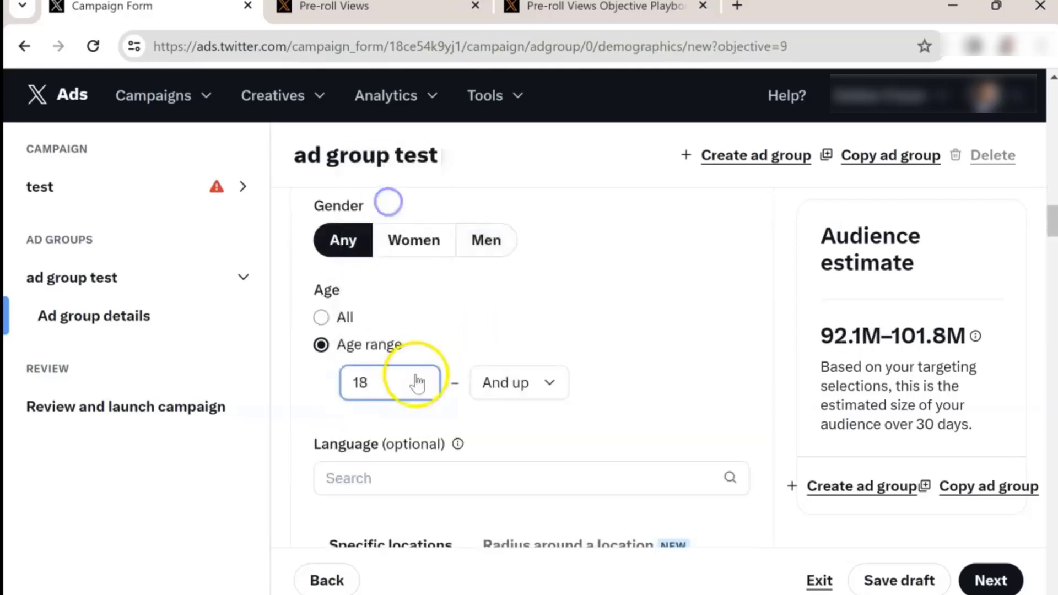
click(417, 381)
click(396, 237)
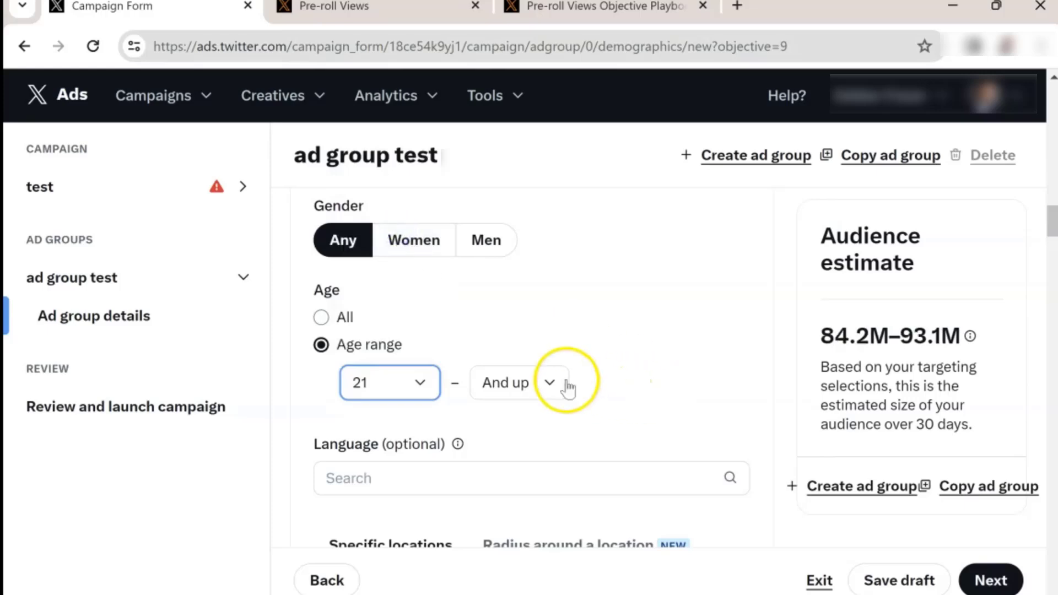
click(550, 380)
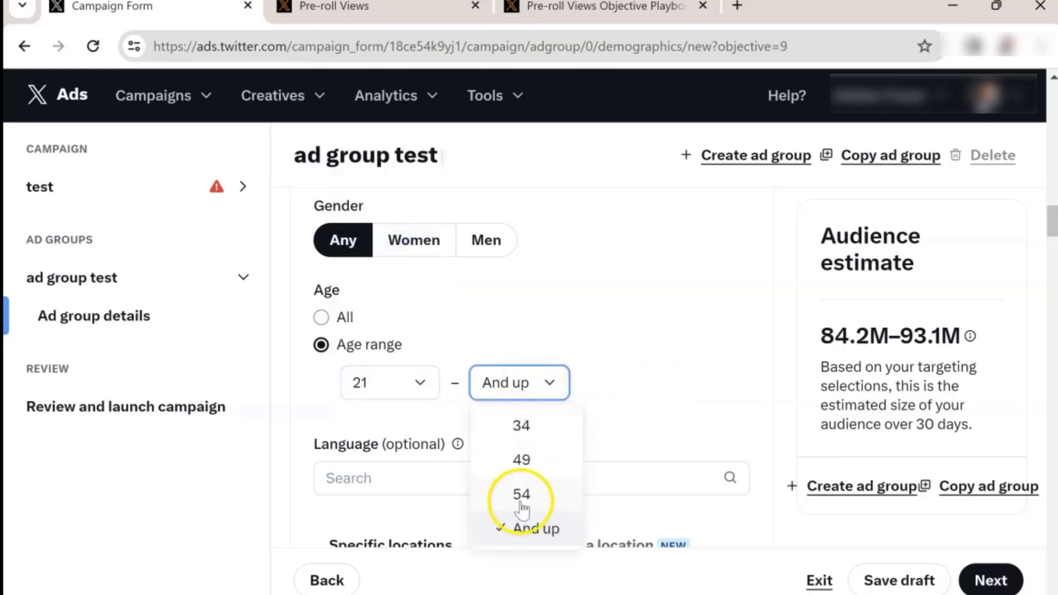
click(521, 460)
Step: Add English as the targeted language
scroll(520, 421, down, 2)
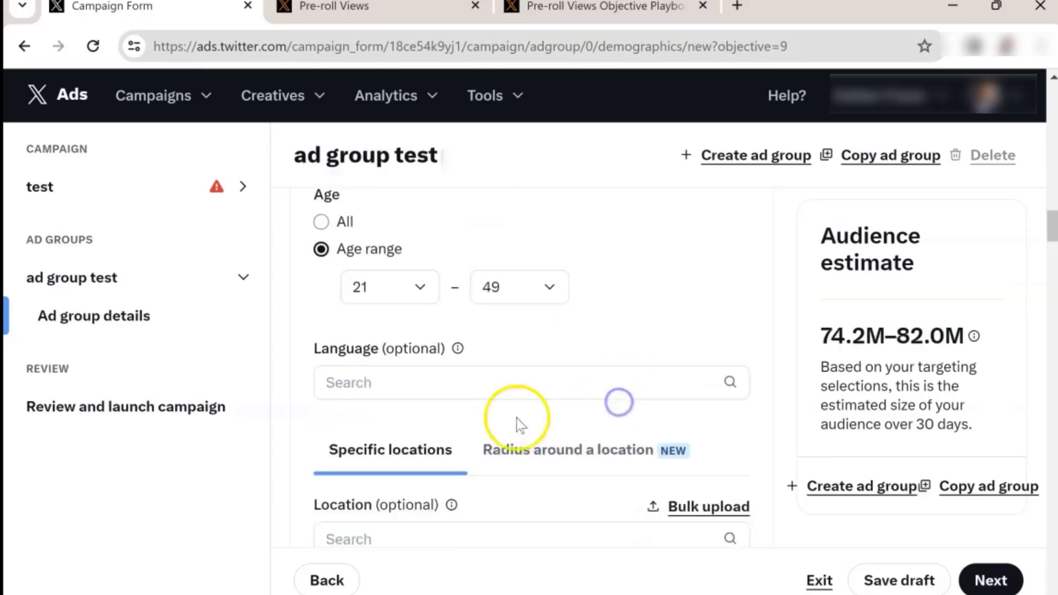
click(492, 386)
text(English)
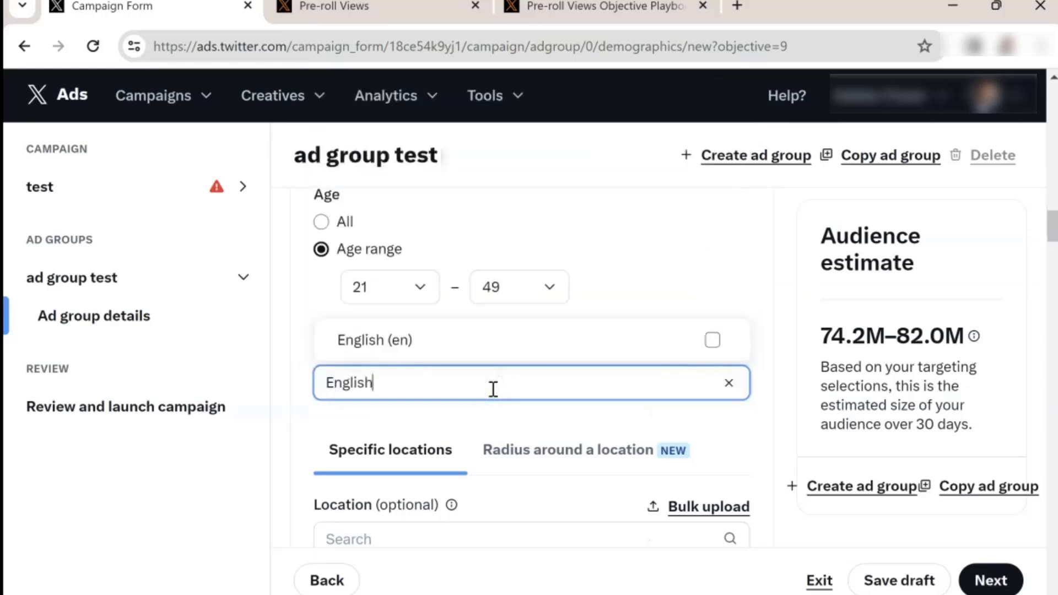
click(478, 344)
click(749, 418)
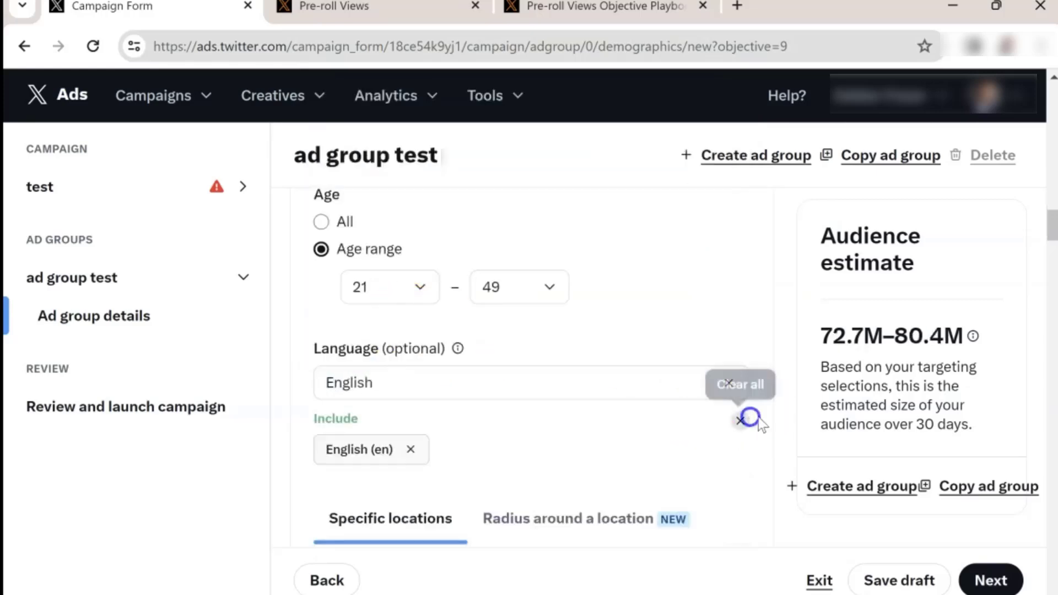
Step: Add Canada as an included country in the location targeting
scroll(516, 406, down, 5)
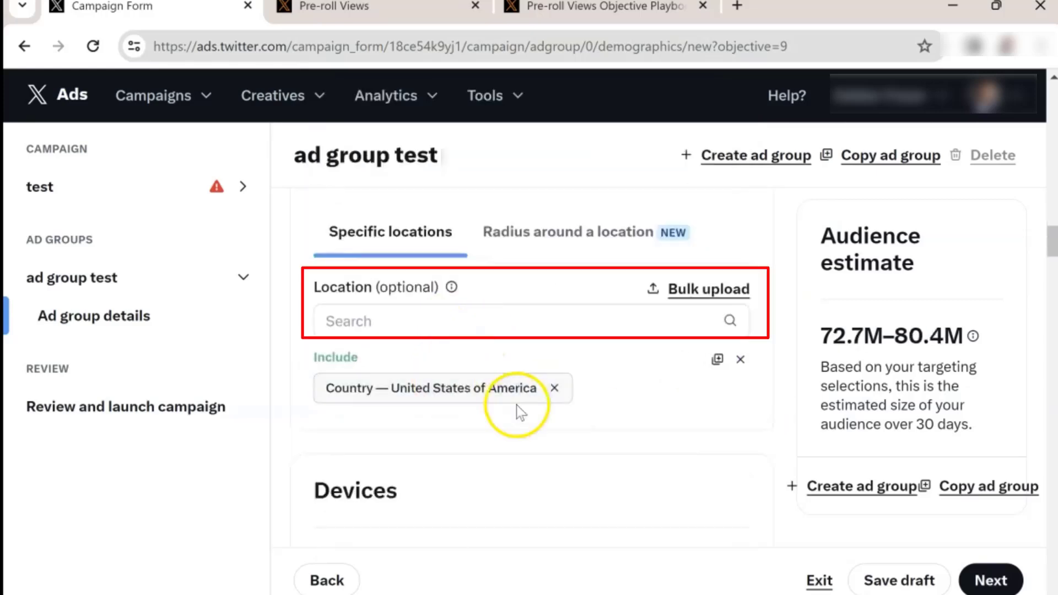
click(484, 329)
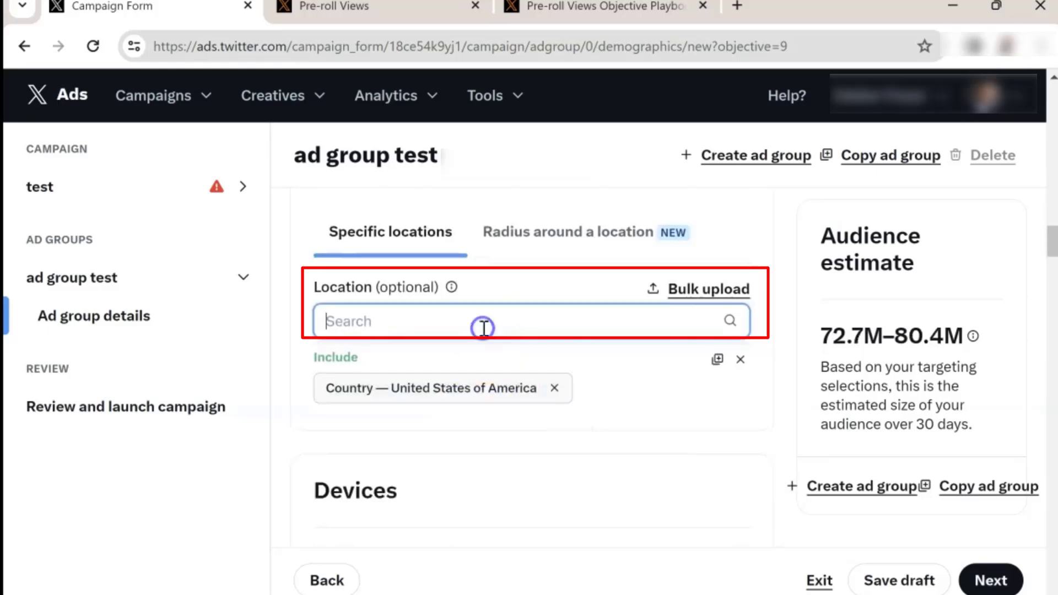
text(Cabada)
key(BackSpace)
key(BackSpace)
key(BackSpace)
key(BackSpace)
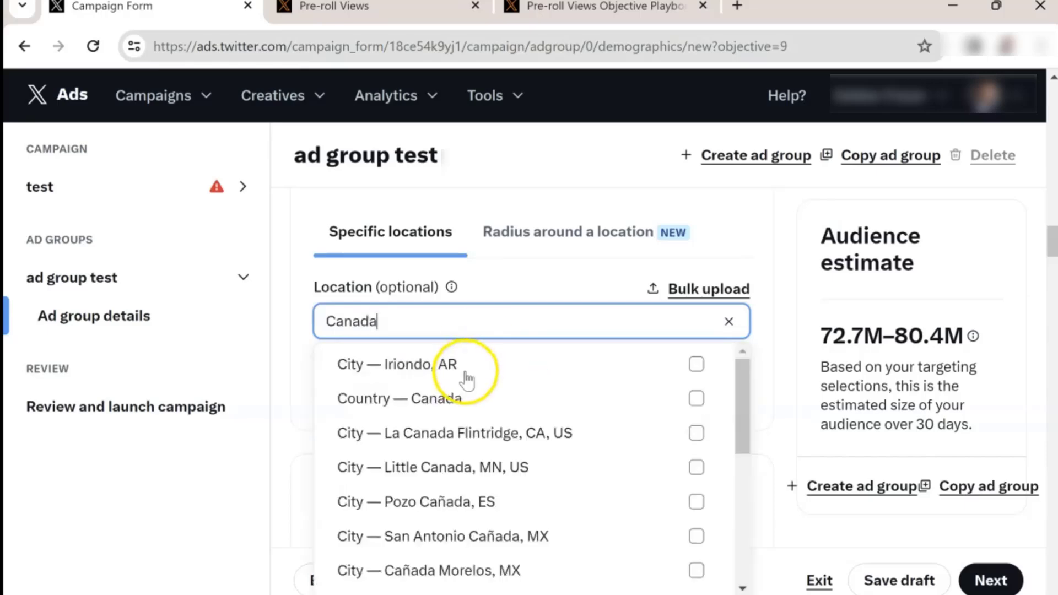
click(477, 398)
click(760, 368)
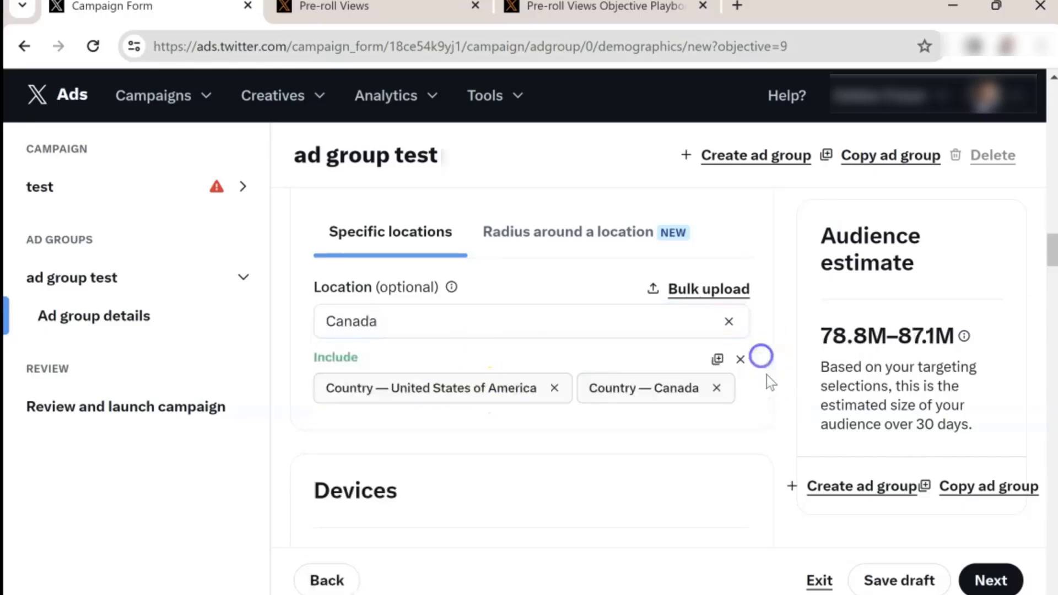
Step: Target the iOS, Android, Other mobile and Desktop operating systems
scroll(646, 383, down, 5)
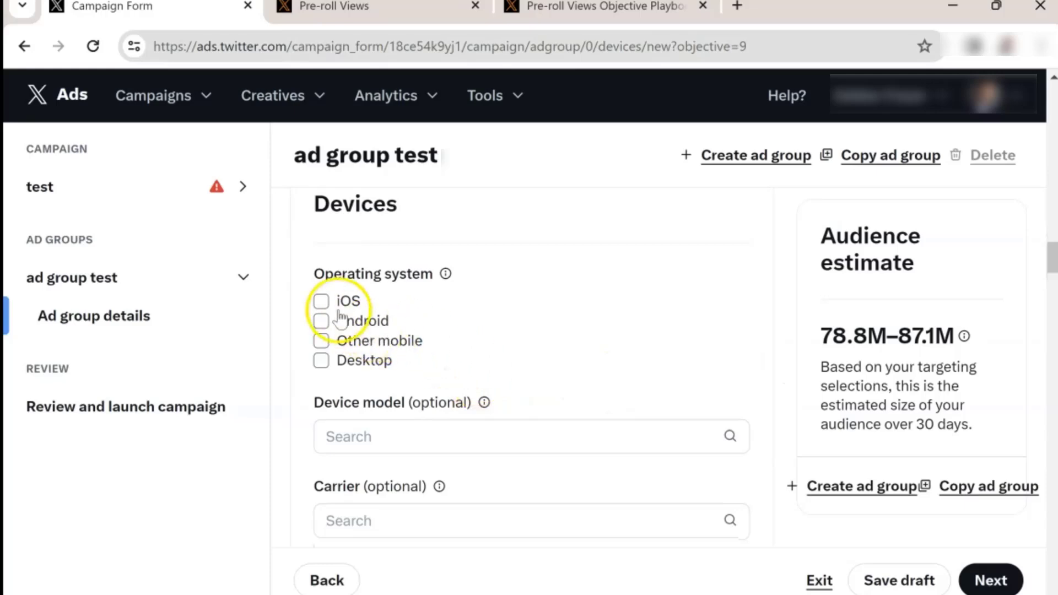
click(322, 301)
click(321, 370)
click(321, 440)
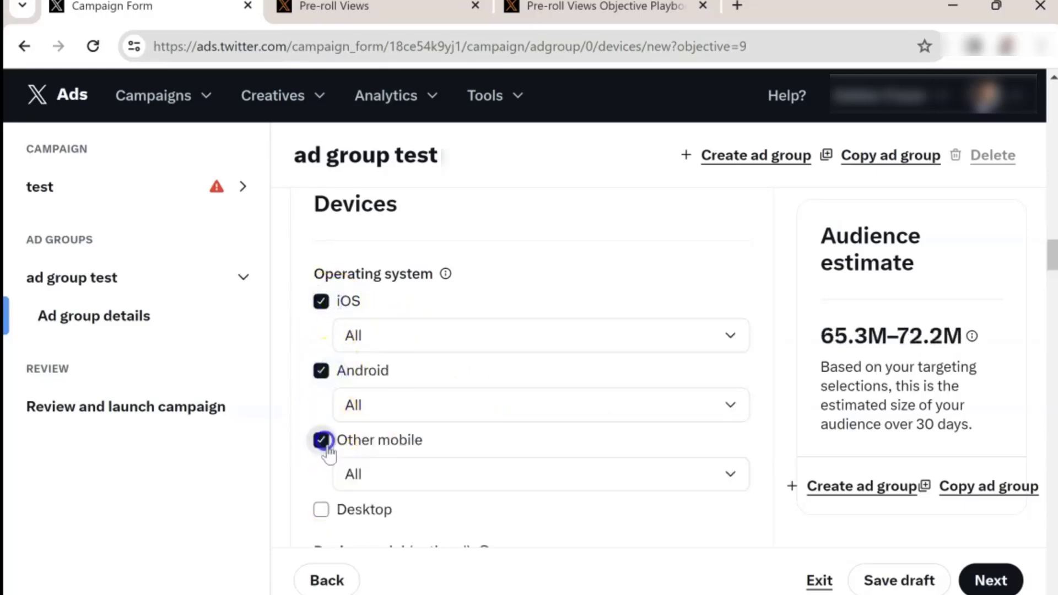
click(322, 510)
Step: Search conversation topics for marketing and add Interests - Marketing
scroll(447, 434, down, 5)
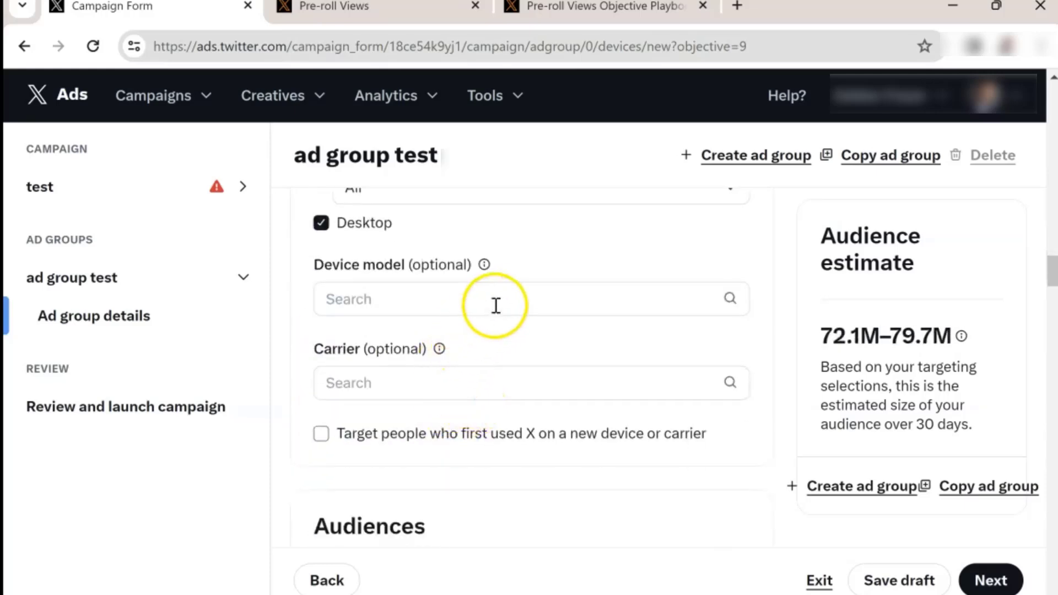
scroll(480, 314, down, 5)
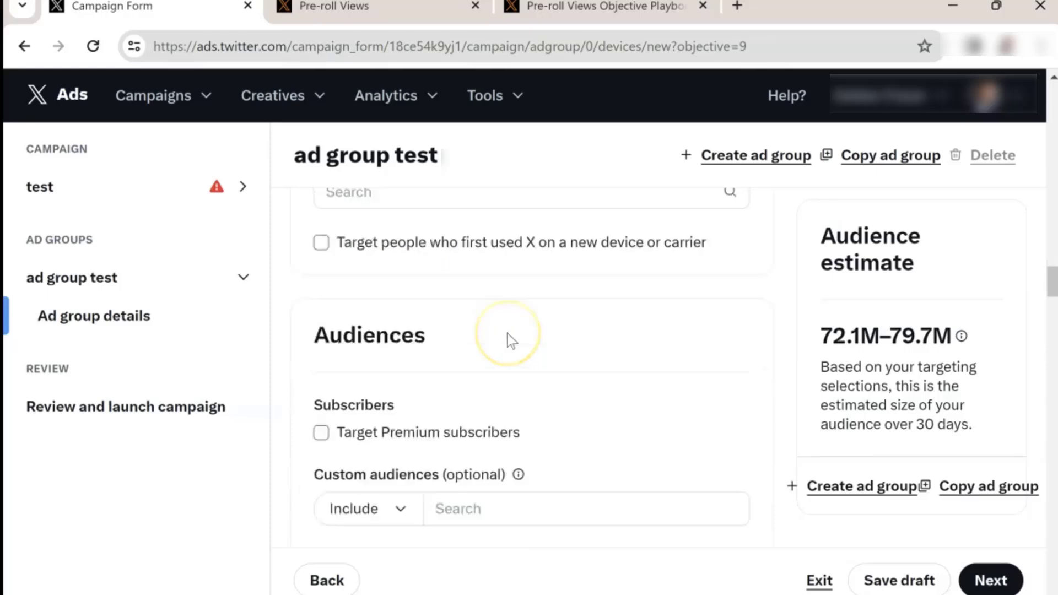
scroll(517, 368, down, 6)
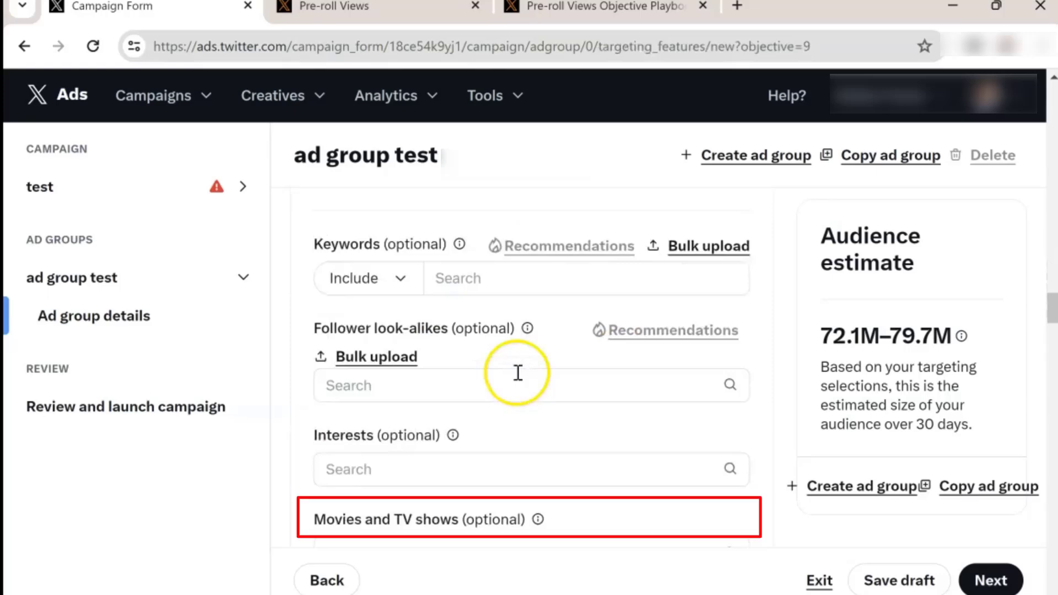
scroll(421, 370, down, 3)
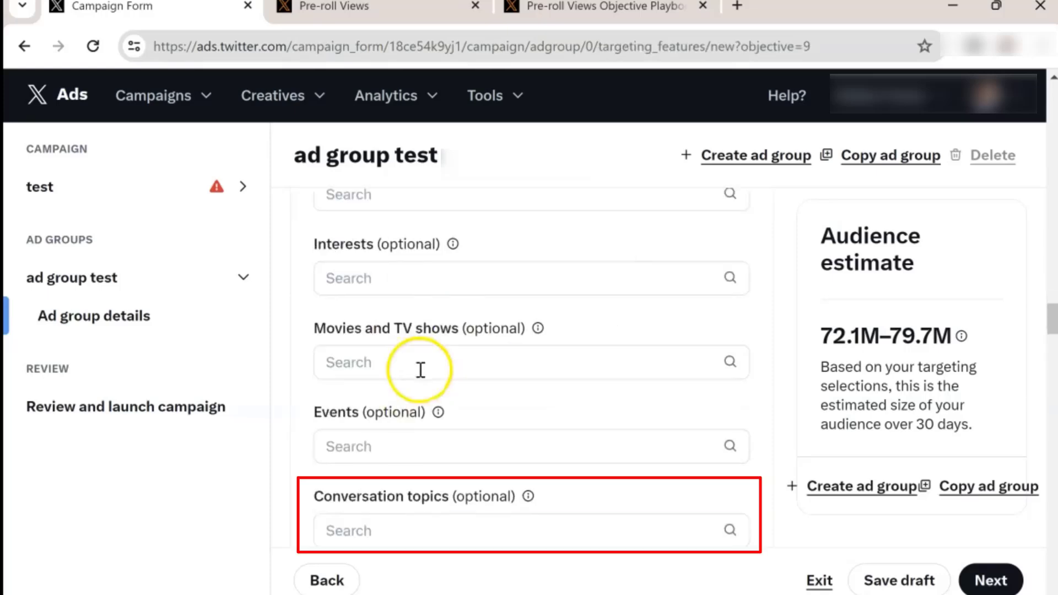
scroll(421, 370, down, 2)
click(451, 422)
text(marketin)
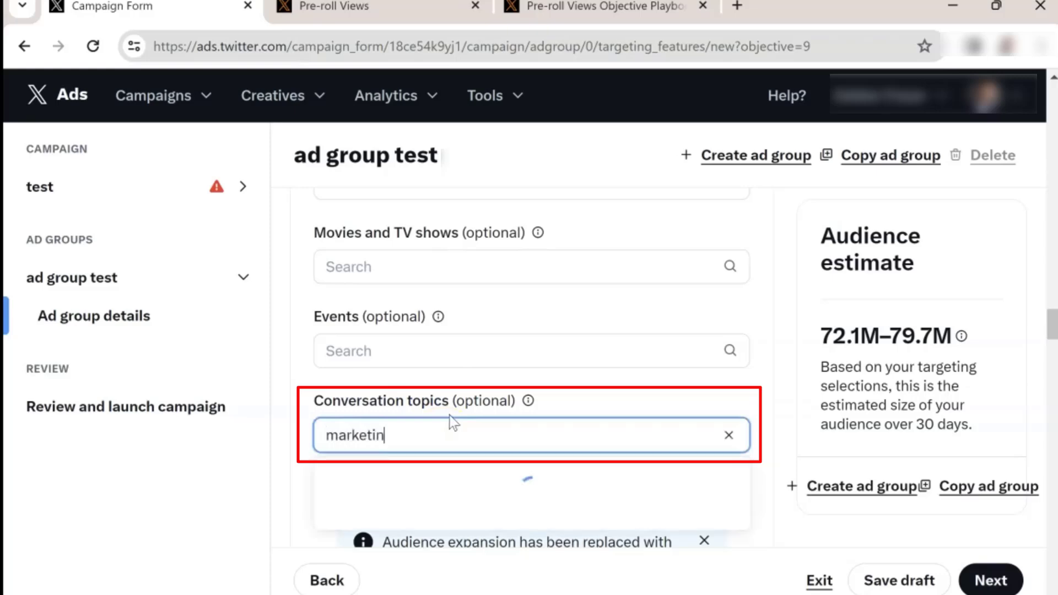
text(g)
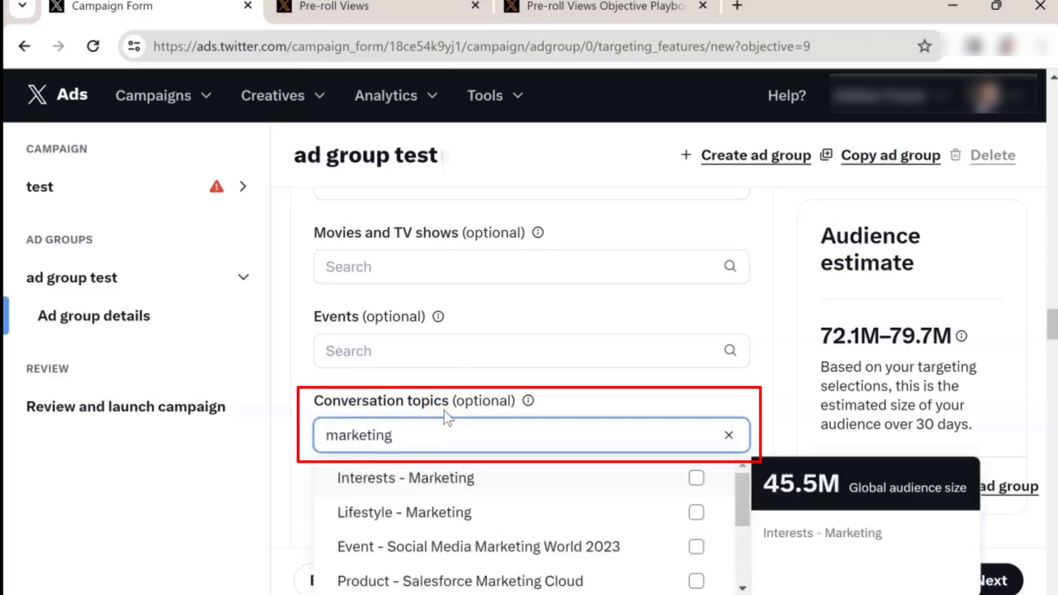
click(480, 479)
click(778, 415)
Step: Review the targeting strategy and publisher content options for pre-roll videos
scroll(685, 398, down, 5)
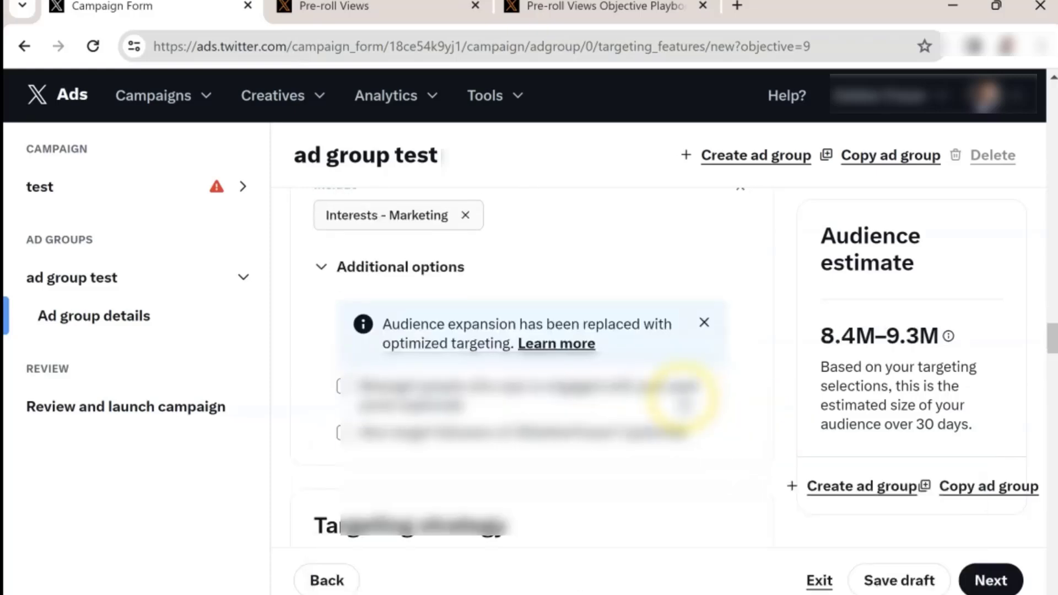
scroll(531, 358, down, 5)
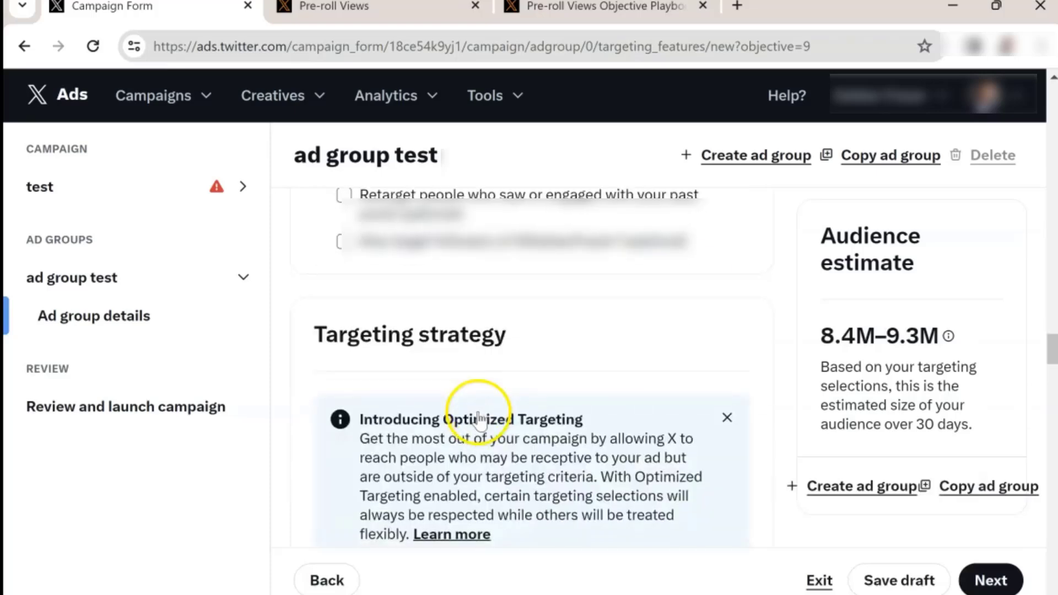
scroll(530, 350, down, 2)
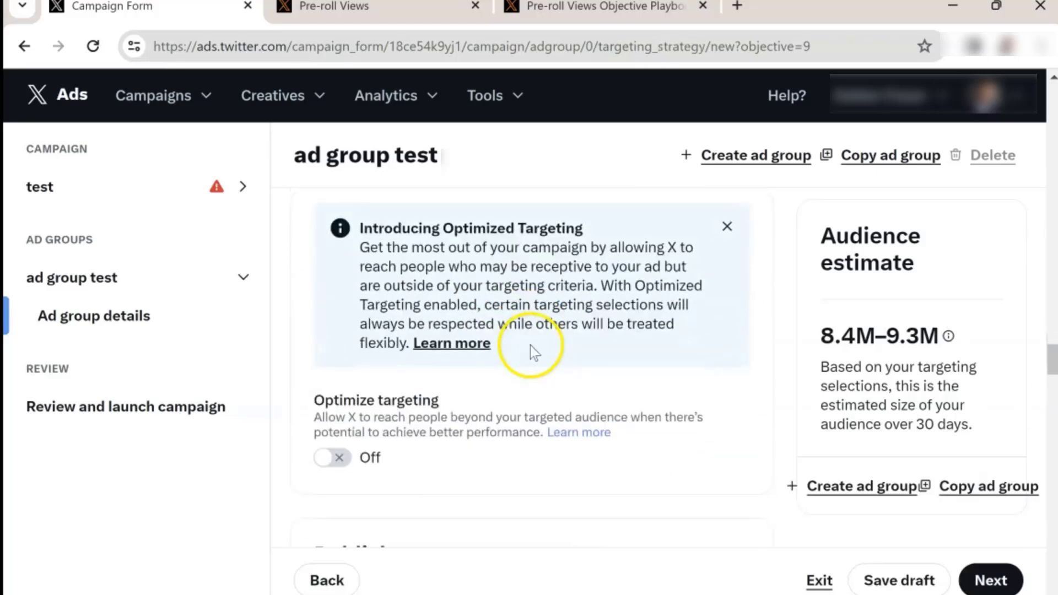
scroll(529, 345, down, 2)
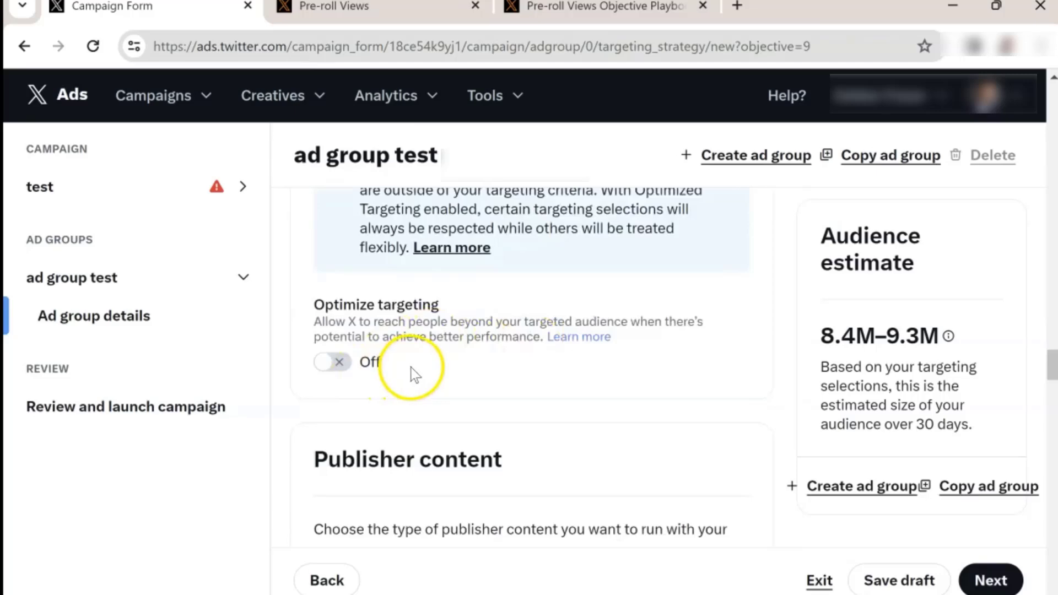
scroll(496, 386, down, 4)
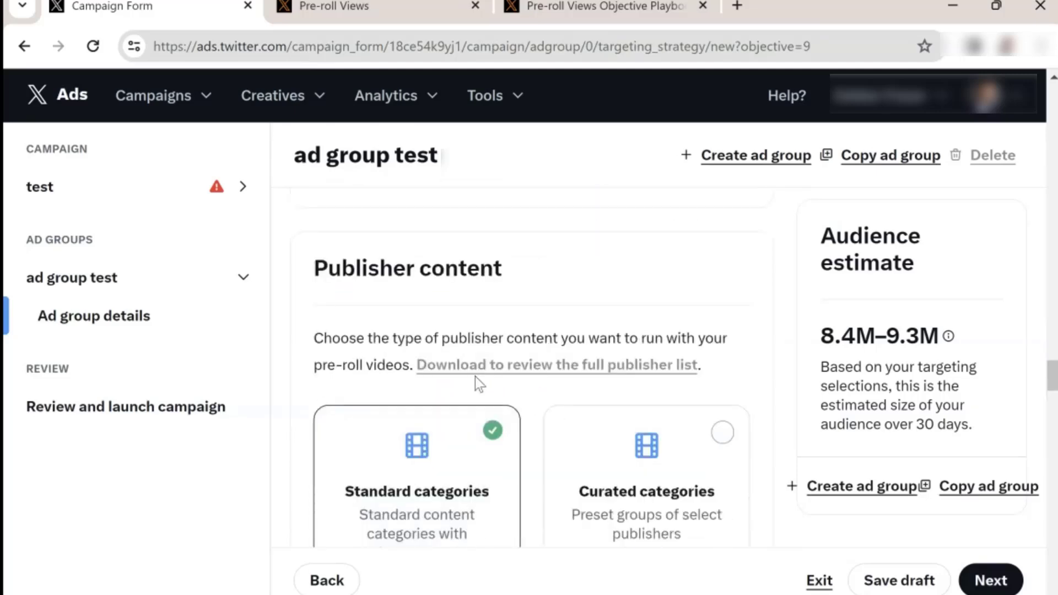
scroll(475, 377, down, 2)
click(477, 384)
scroll(464, 377, up, 1)
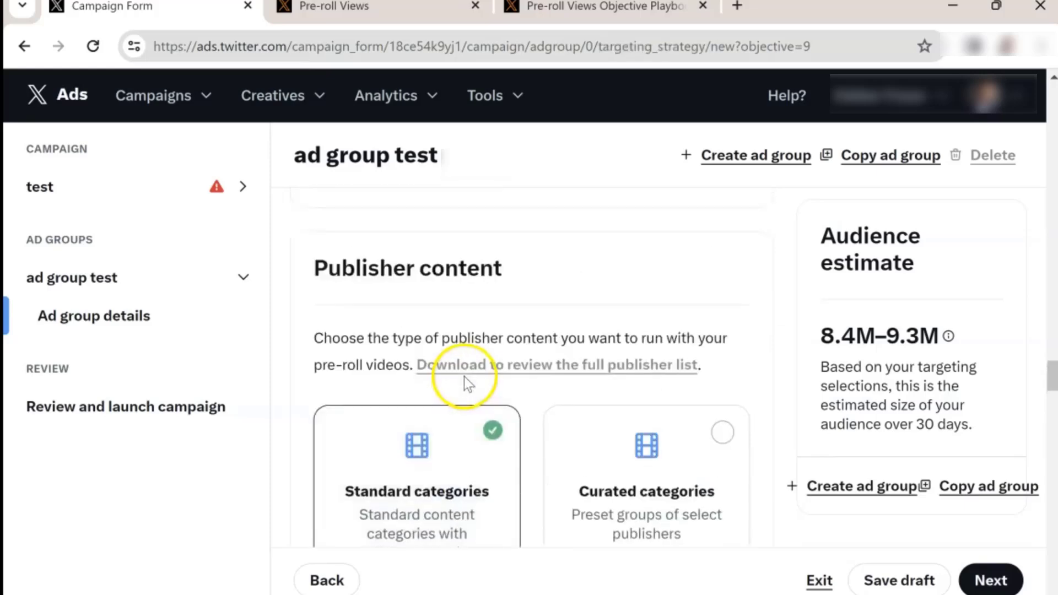
scroll(472, 377, down, 1)
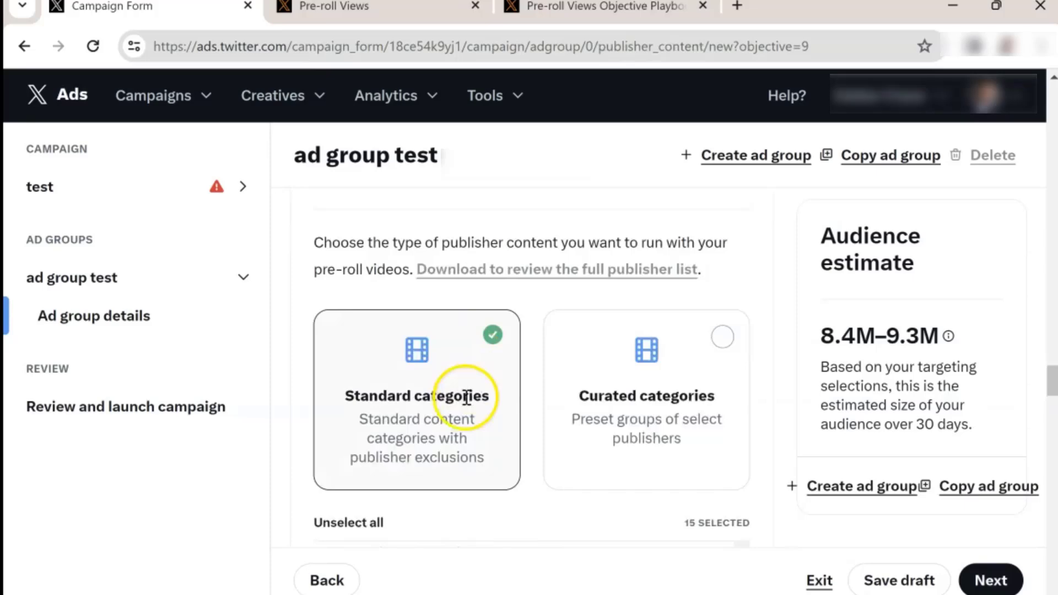
scroll(606, 392, down, 2)
scroll(537, 381, down, 2)
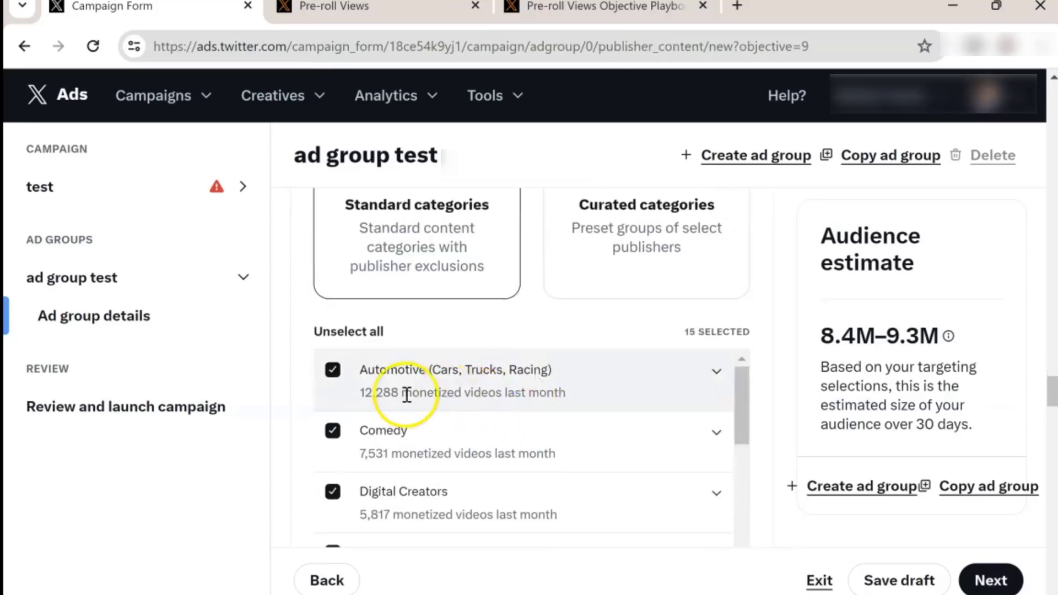
Step: Deselect the Automotive, Comedy, Entertainment & Pop Culture and Food & Drink publisher categories
click(332, 370)
click(333, 431)
scroll(333, 434, down, 2)
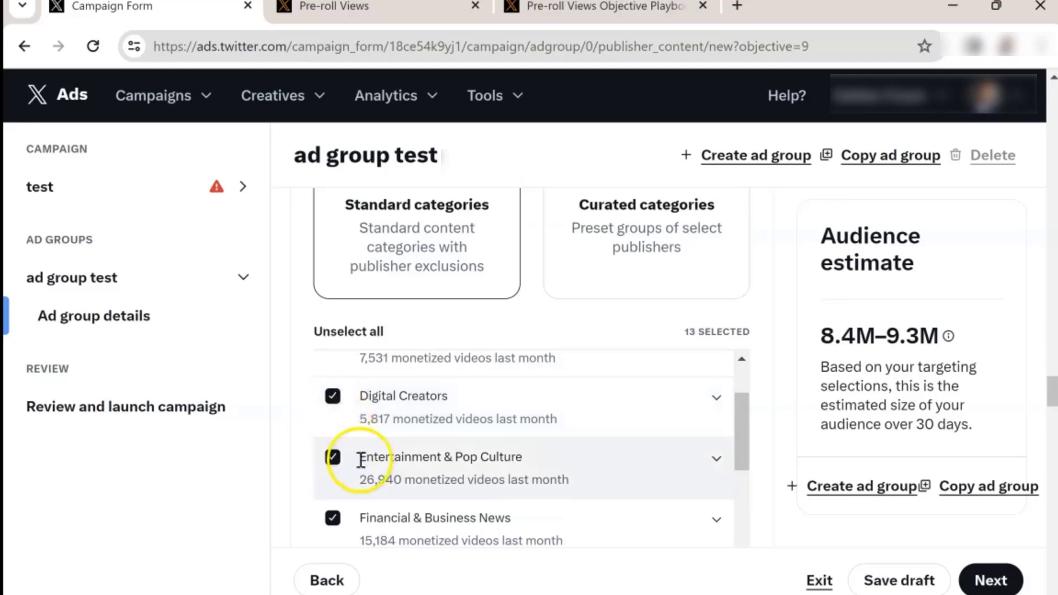
click(333, 458)
scroll(336, 458, down, 2)
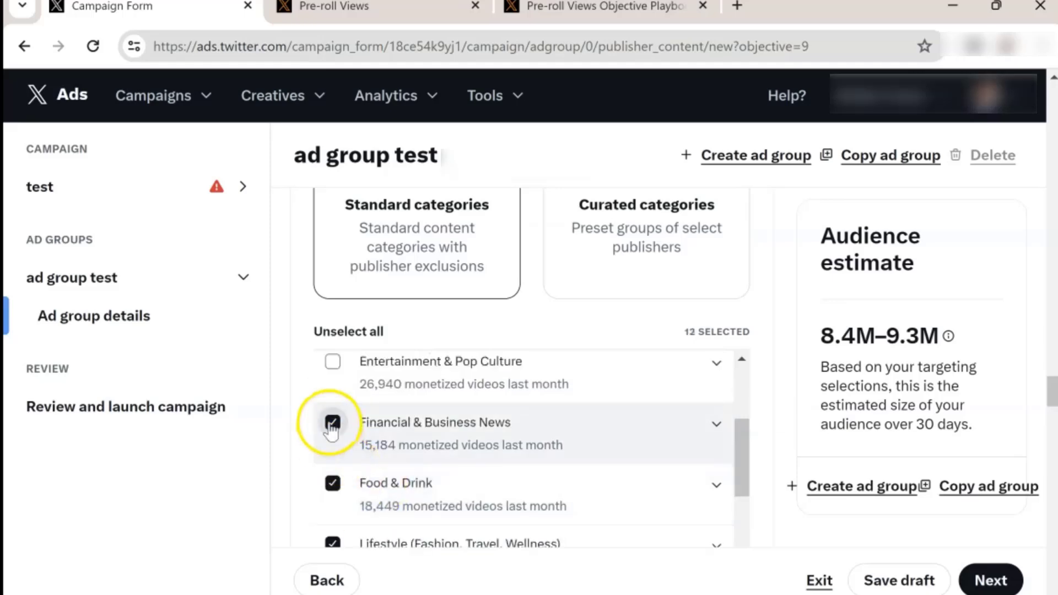
click(332, 483)
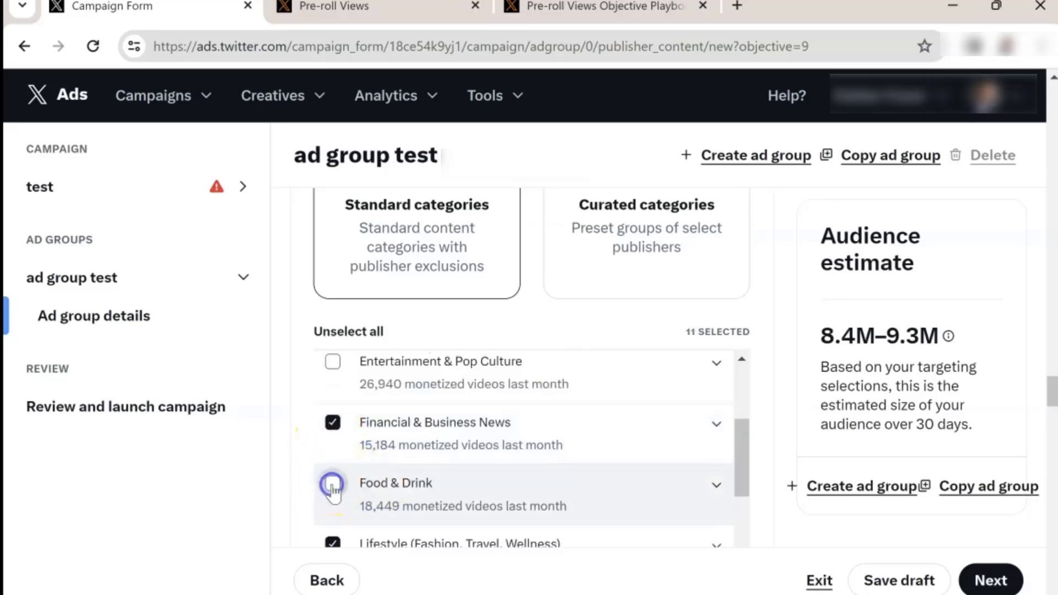
Step: Deselect the Music, Lifestyle, News & Current Events, Politics, Sports and Television publisher categories
scroll(331, 485, down, 2)
click(332, 508)
scroll(336, 511, down, 2)
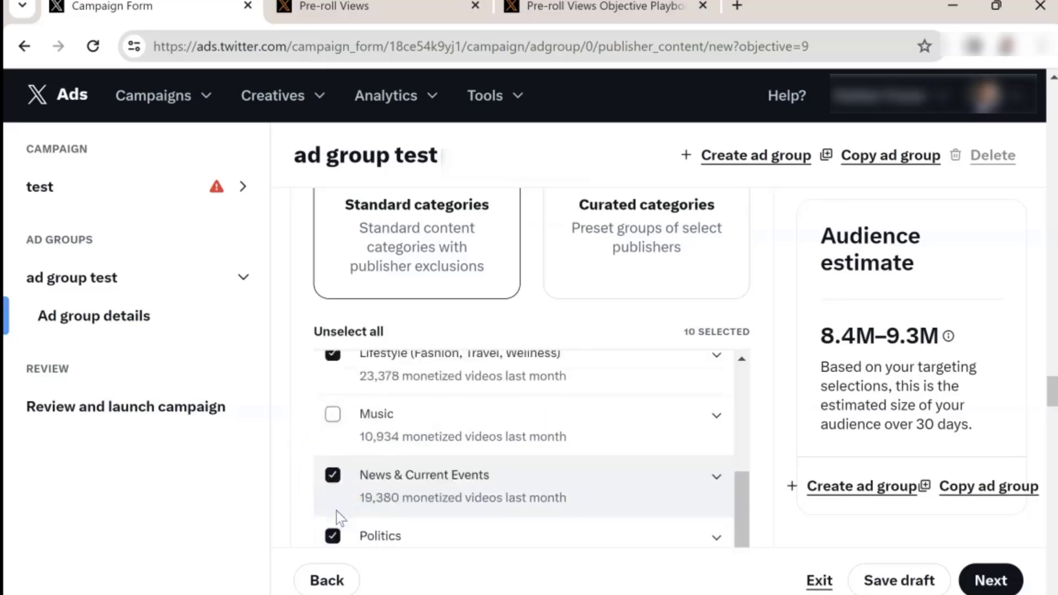
click(334, 367)
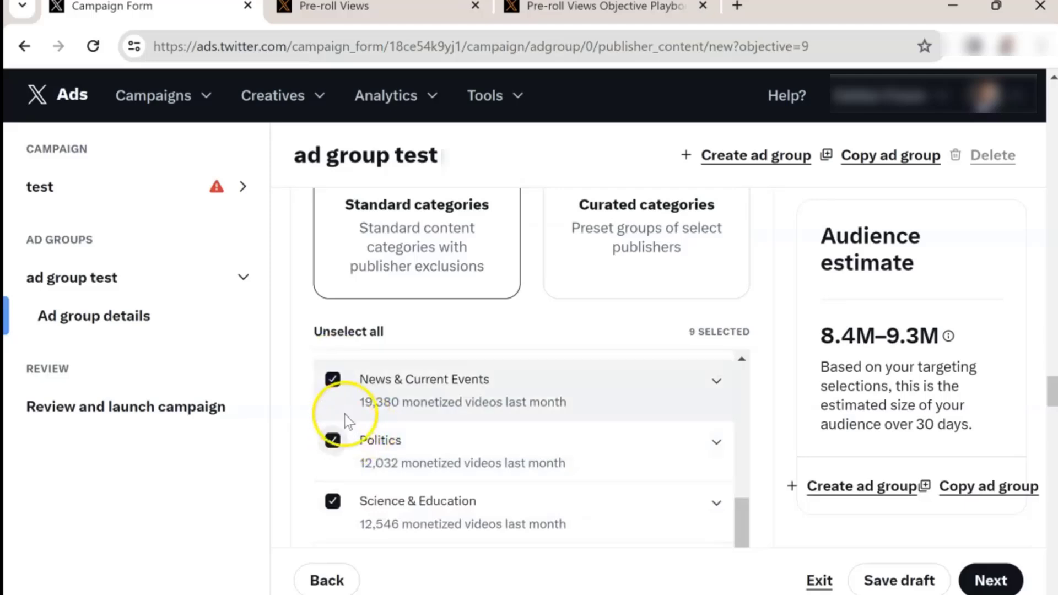
click(333, 379)
scroll(334, 386, down, 2)
click(334, 386)
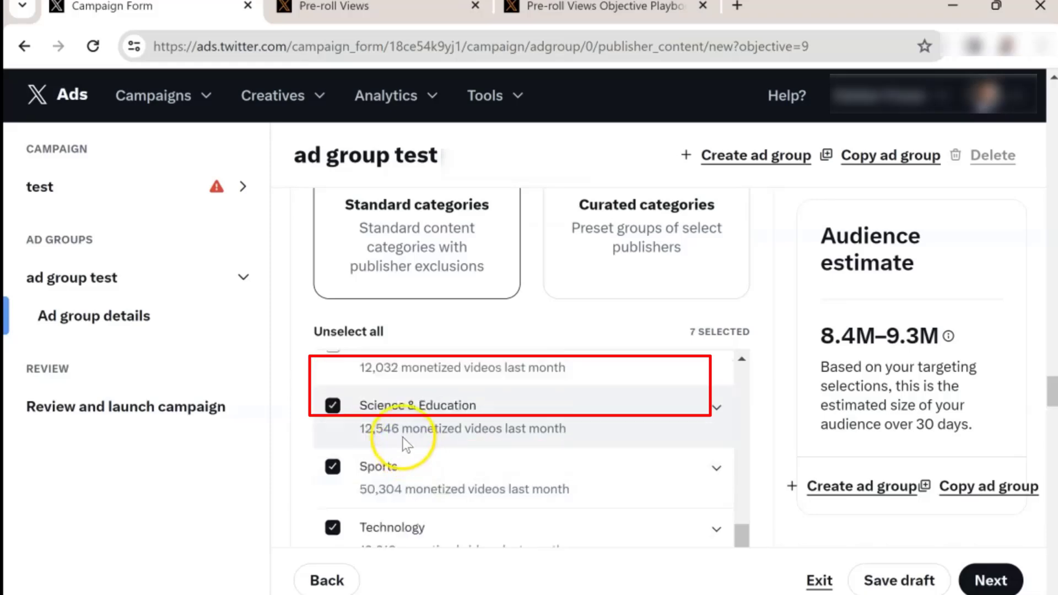
click(333, 467)
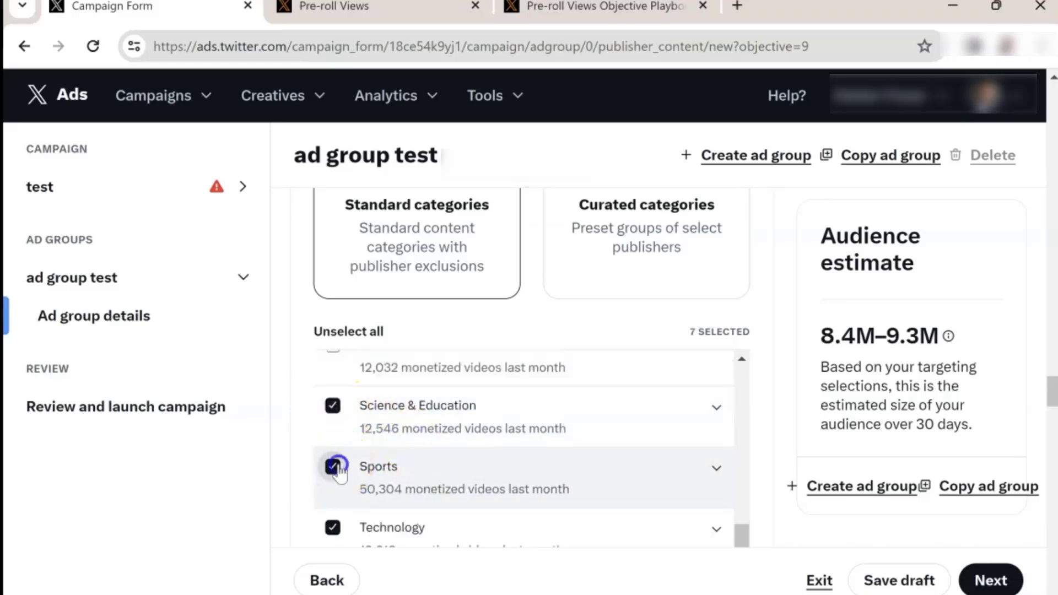
scroll(339, 471, down, 1)
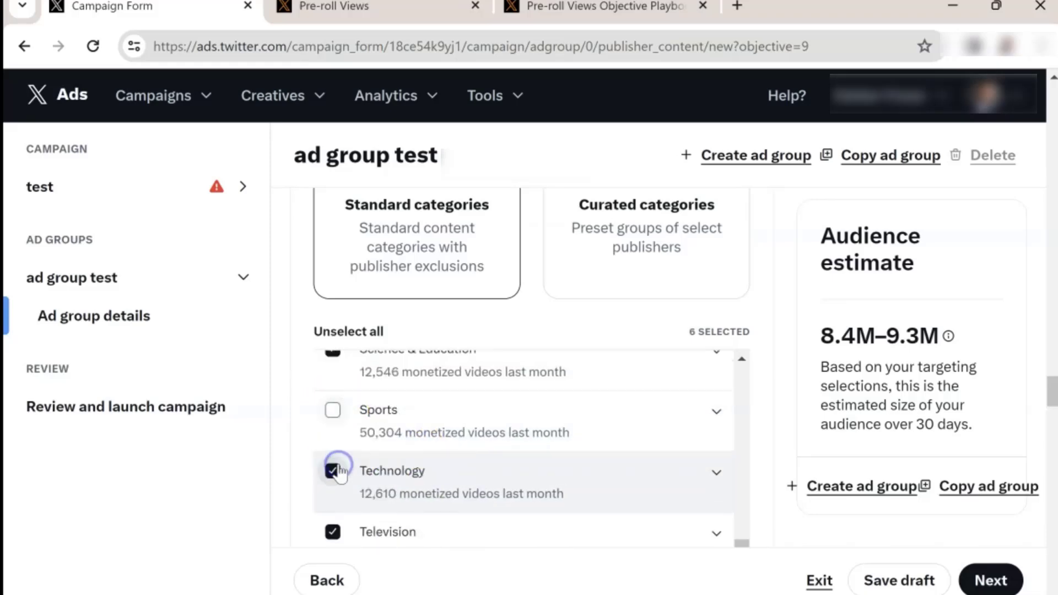
click(334, 531)
Step: Switch the publisher content type to Curated categories
scroll(618, 430, up, 10)
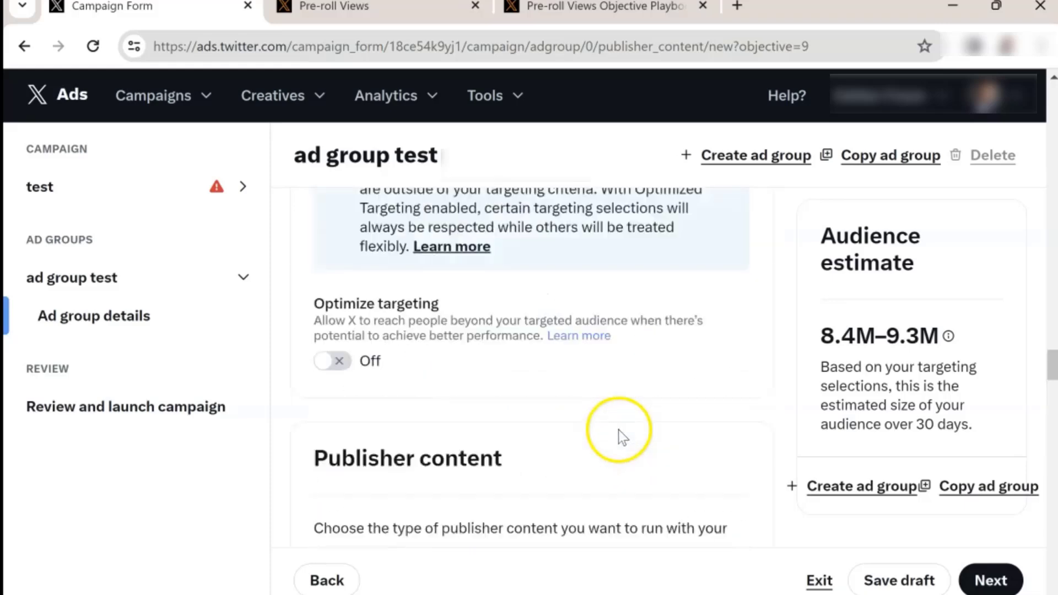
scroll(619, 430, down, 8)
scroll(591, 399, down, 5)
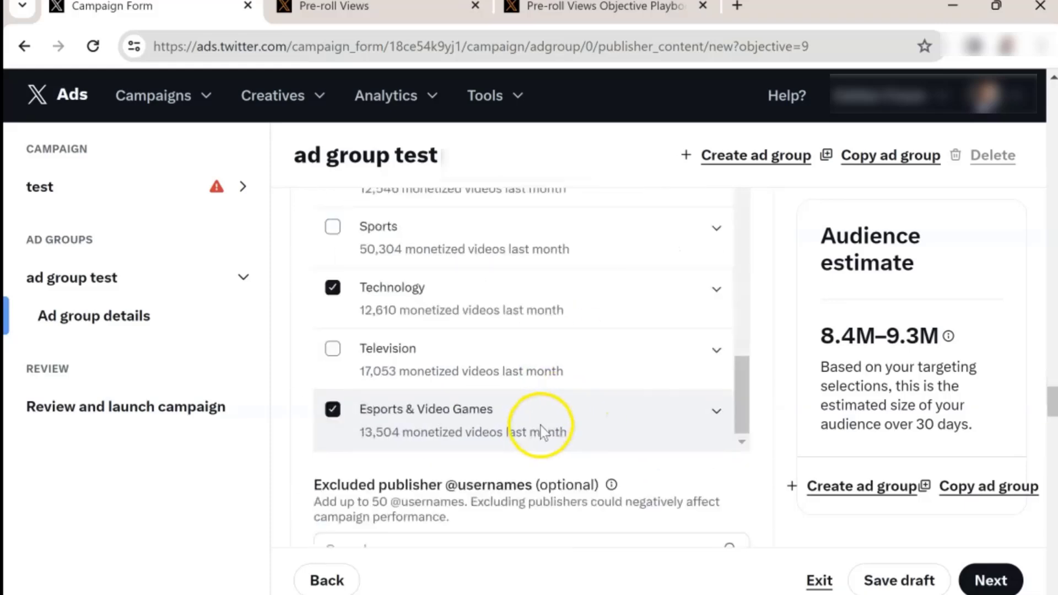
scroll(538, 411, up, 6)
scroll(538, 411, down, 2)
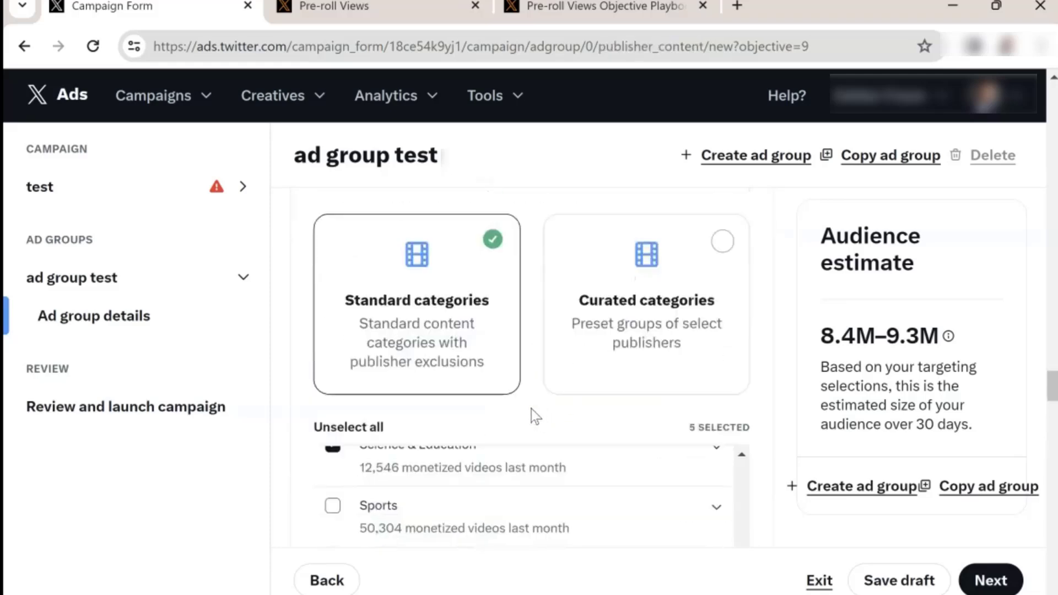
scroll(668, 366, down, 3)
scroll(669, 366, up, 5)
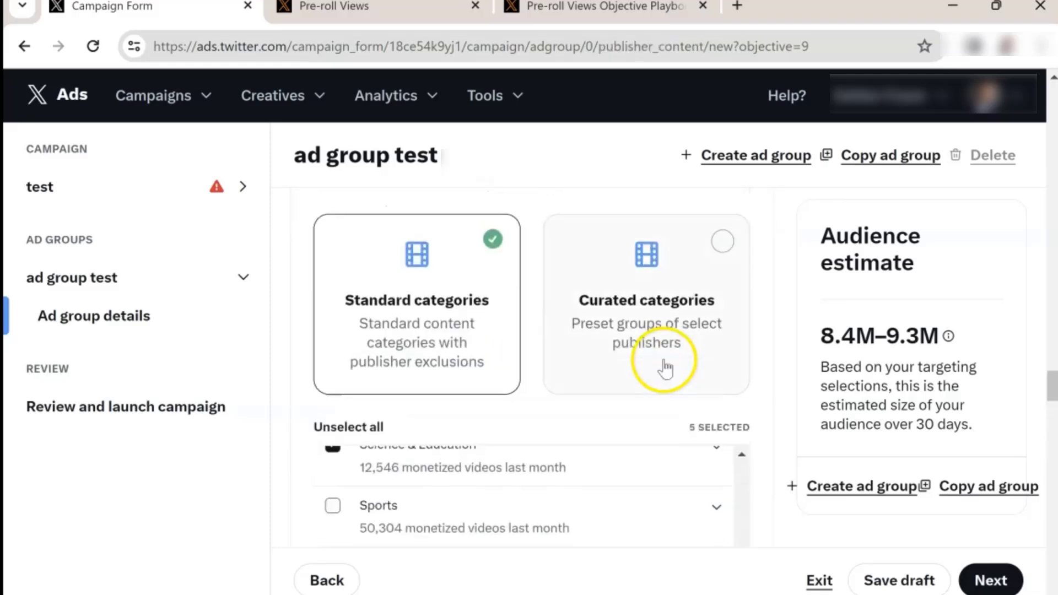
click(666, 368)
scroll(651, 386, down, 3)
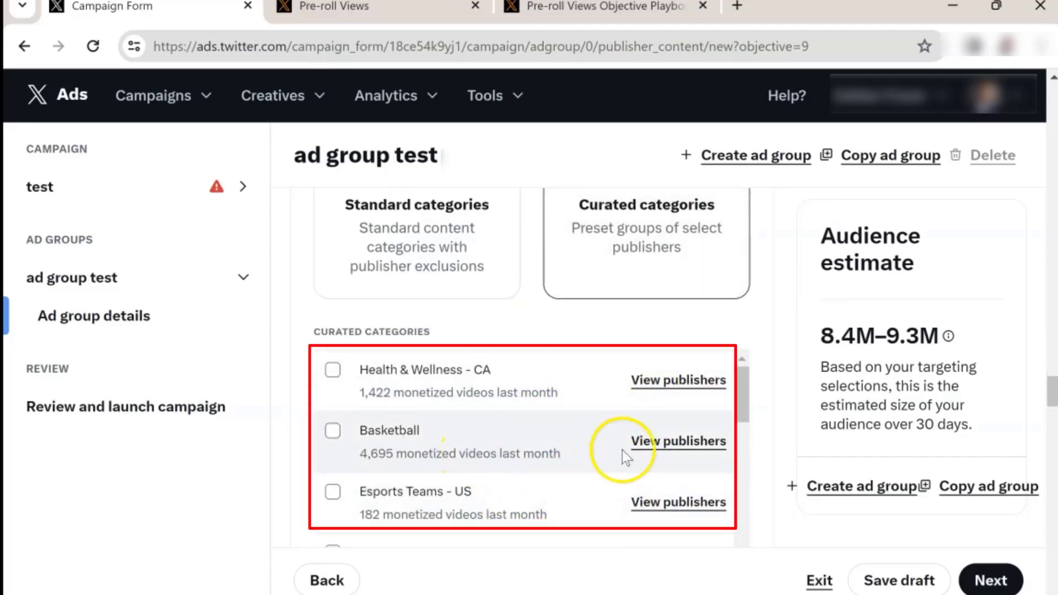
Step: View the list of publishers in the Basketball curated category
click(660, 447)
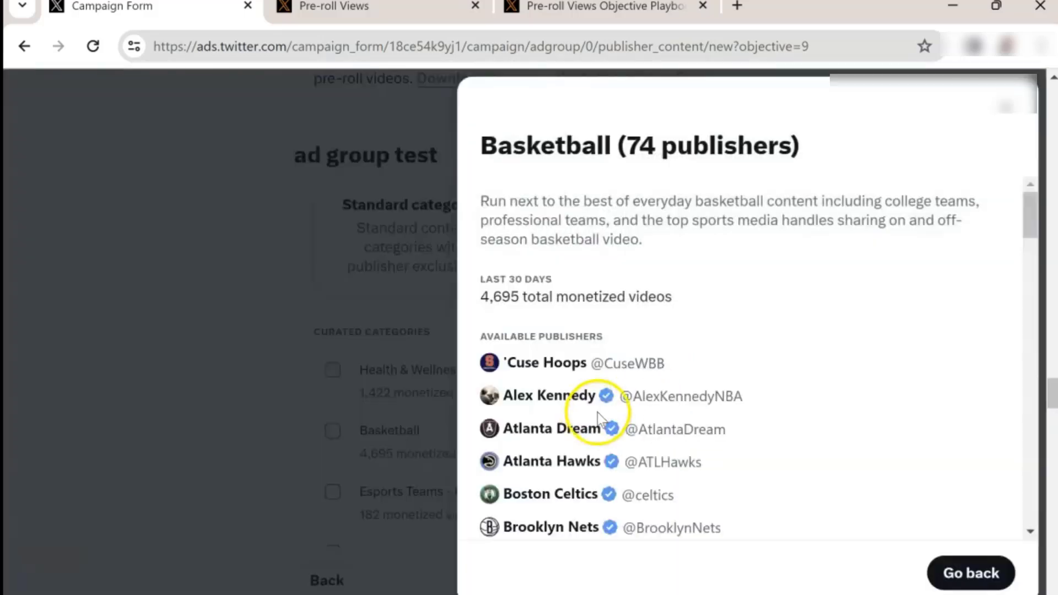
scroll(579, 402, down, 5)
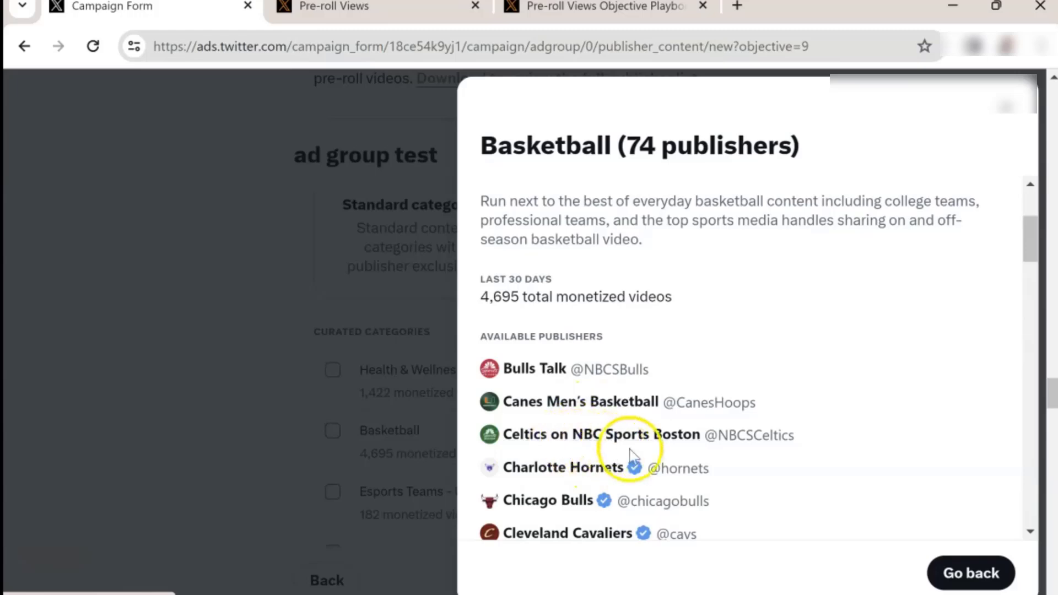
scroll(667, 453, down, 2)
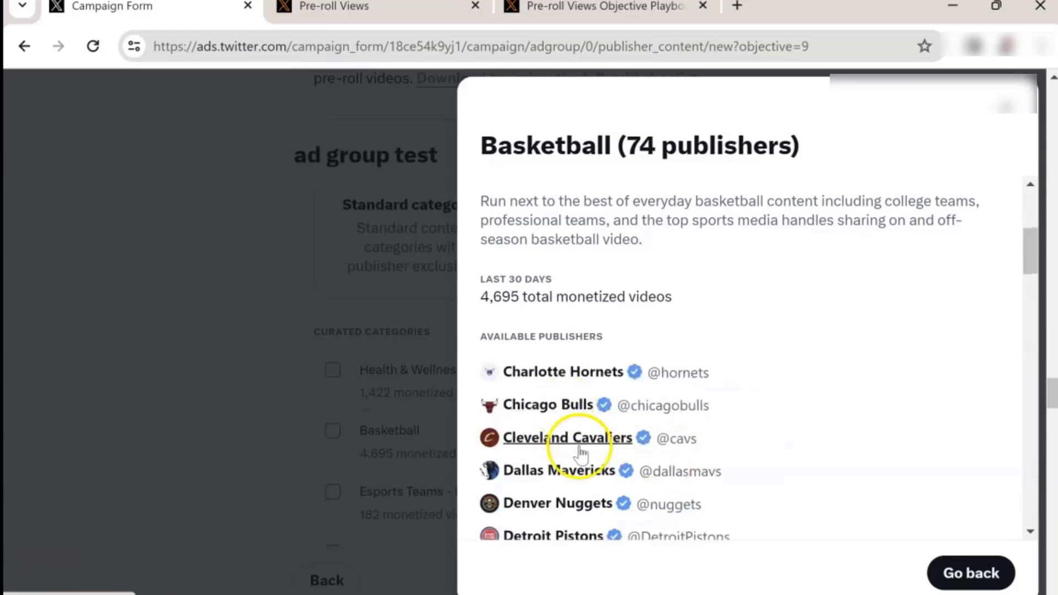
click(1007, 106)
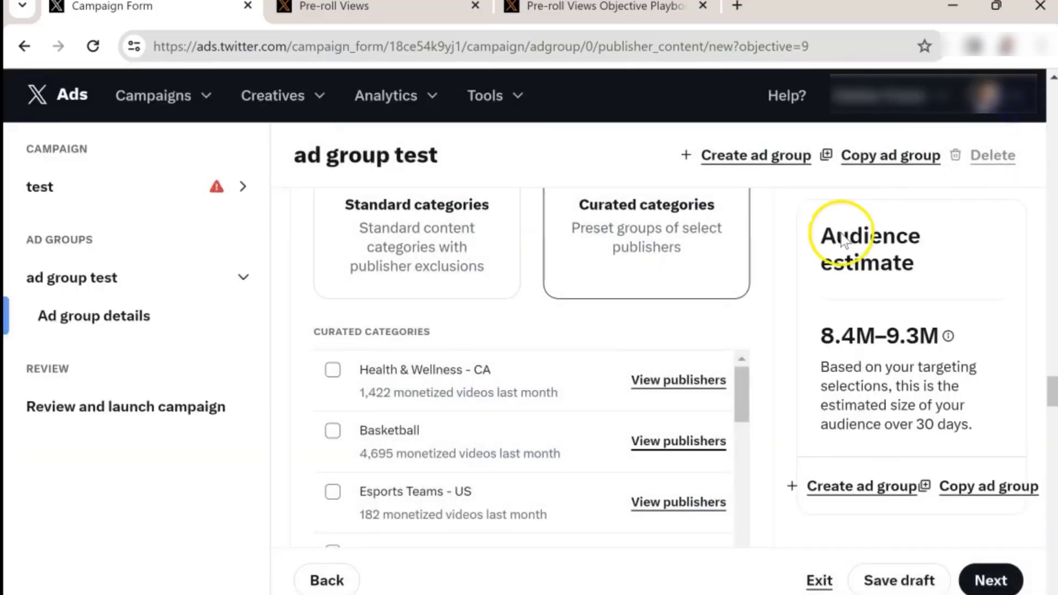
Step: Select the Basketball curated category and scroll through the remaining curated categories
click(333, 431)
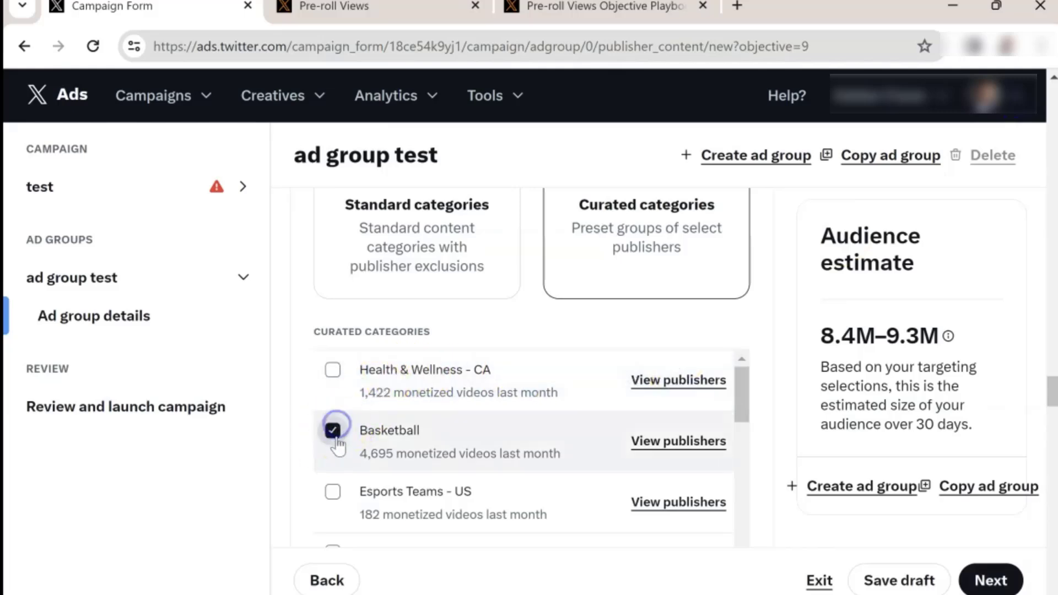
scroll(352, 441, down, 7)
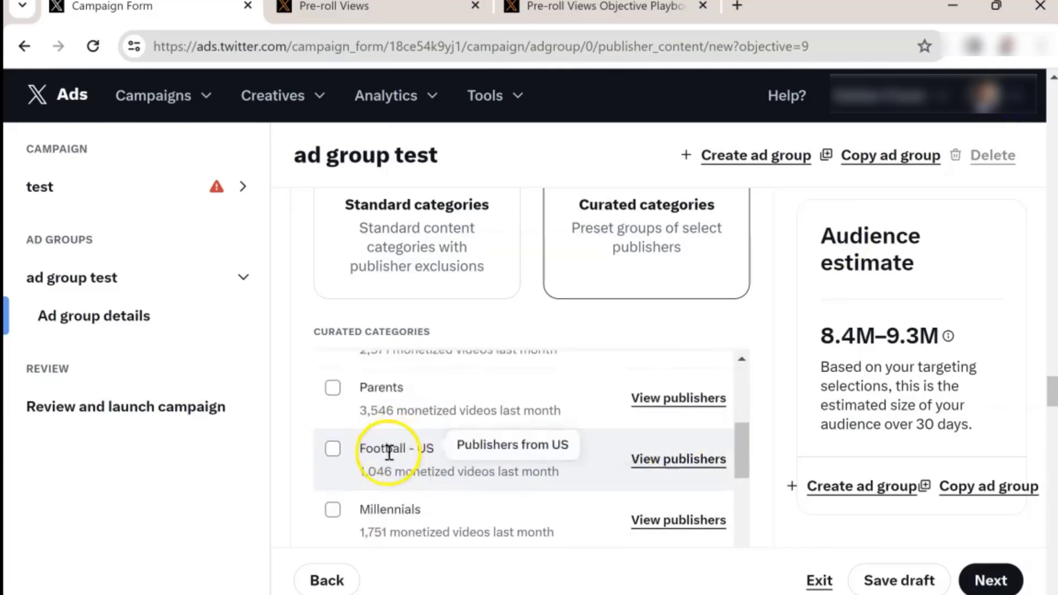
scroll(366, 437, down, 8)
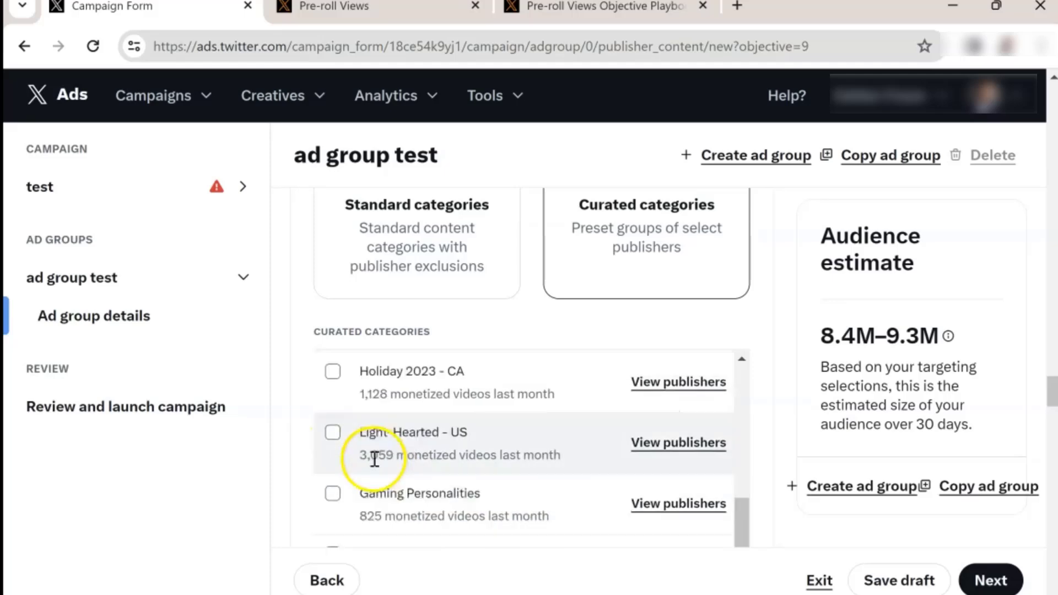
scroll(496, 468, down, 4)
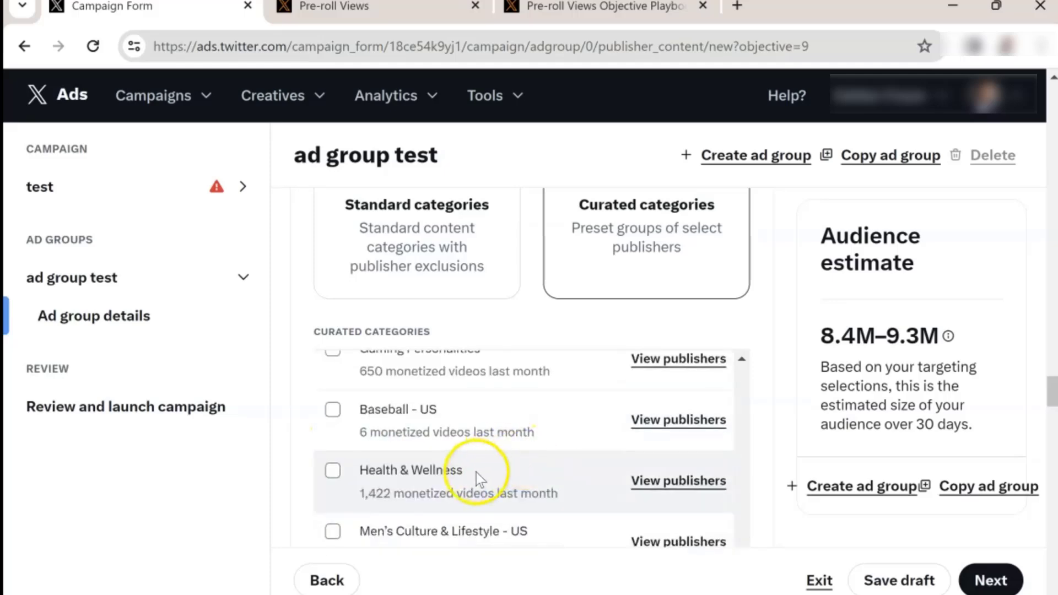
scroll(476, 472, down, 2)
scroll(492, 478, down, 2)
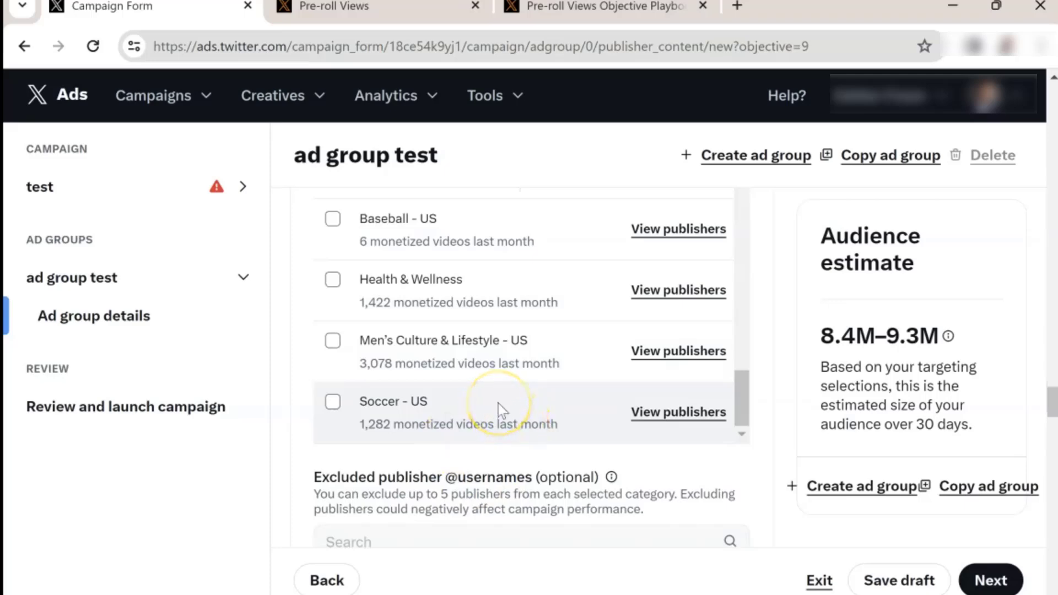
scroll(545, 402, up, 5)
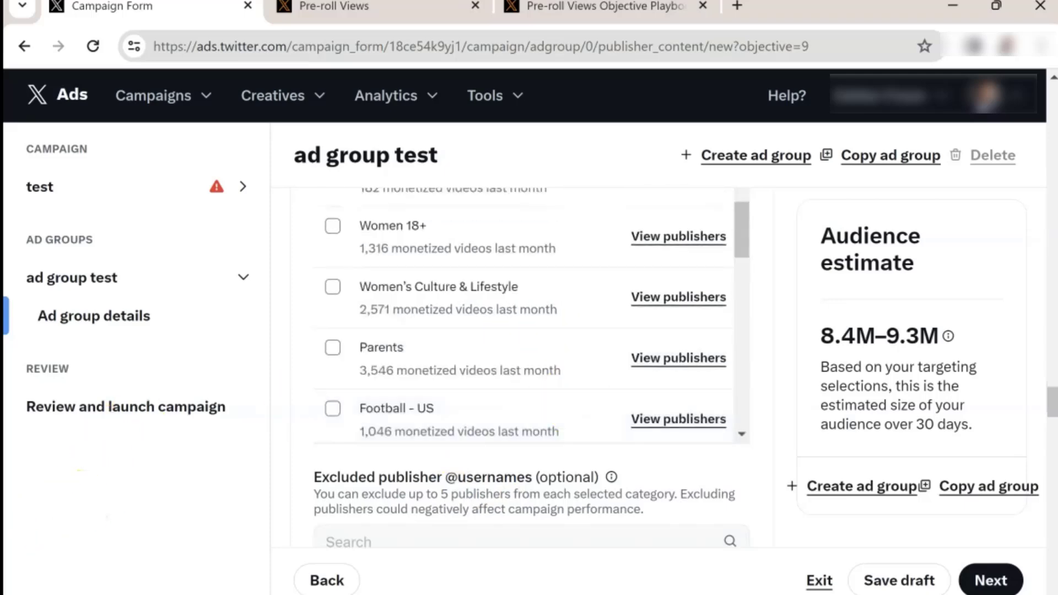
scroll(601, 339, up, 5)
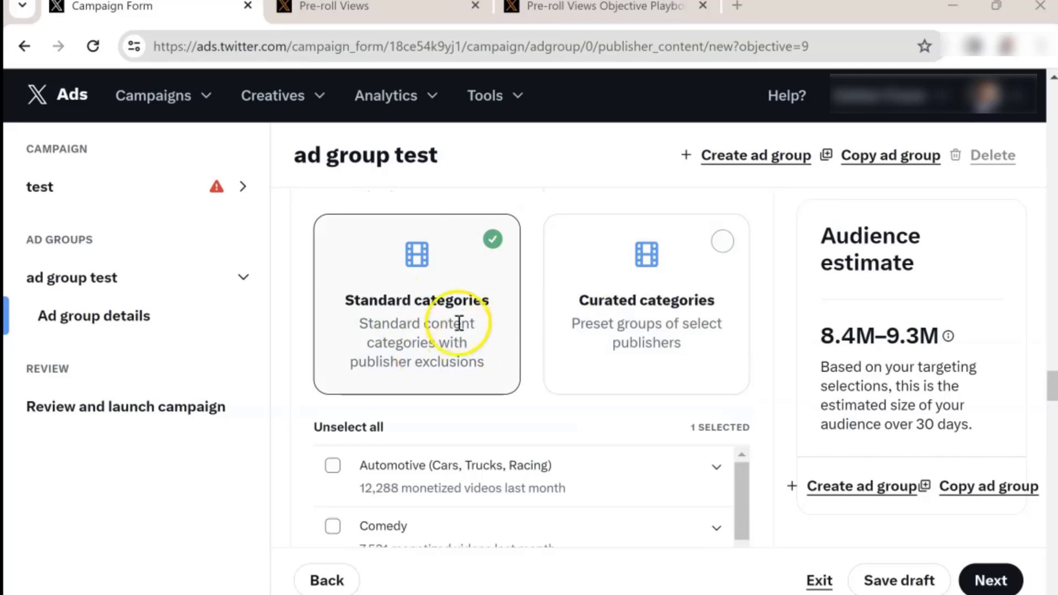
Step: Expand the Digital Creators standard category to review its publisher details
scroll(459, 324, down, 3)
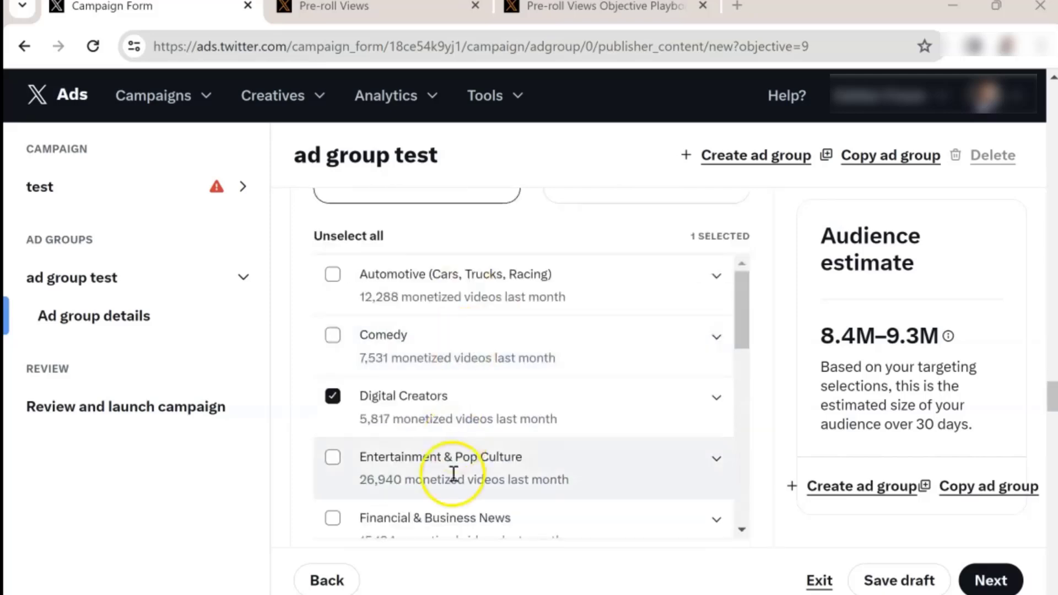
click(714, 400)
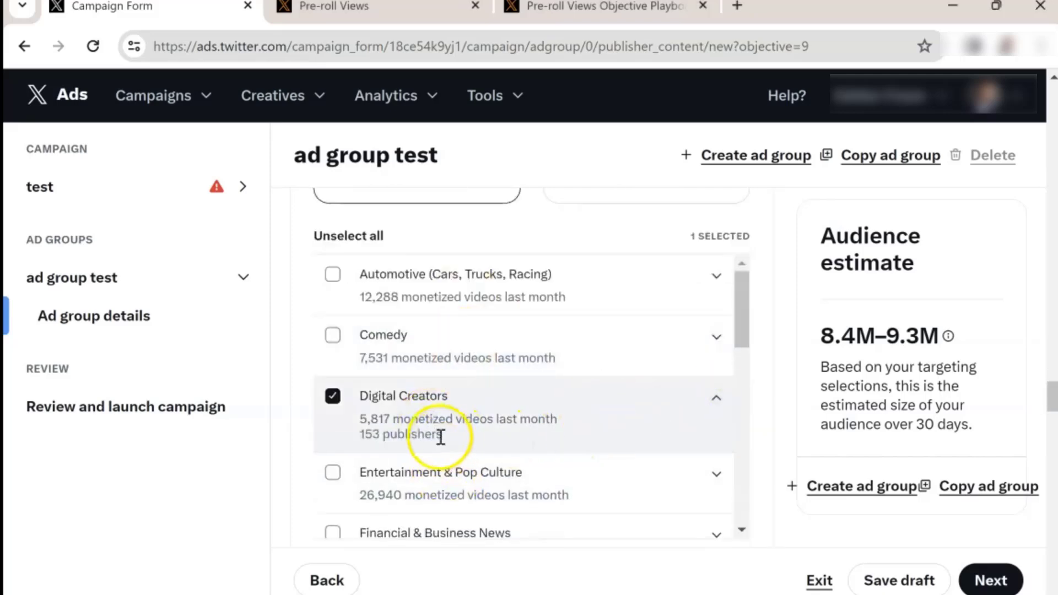
drag(441, 437, 359, 443)
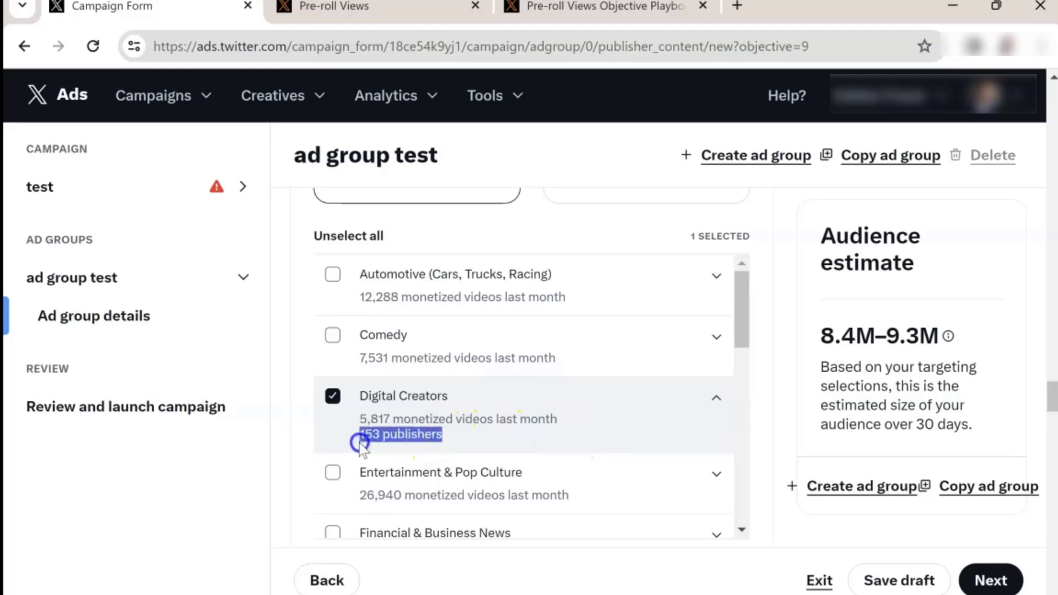
scroll(456, 435, down, 10)
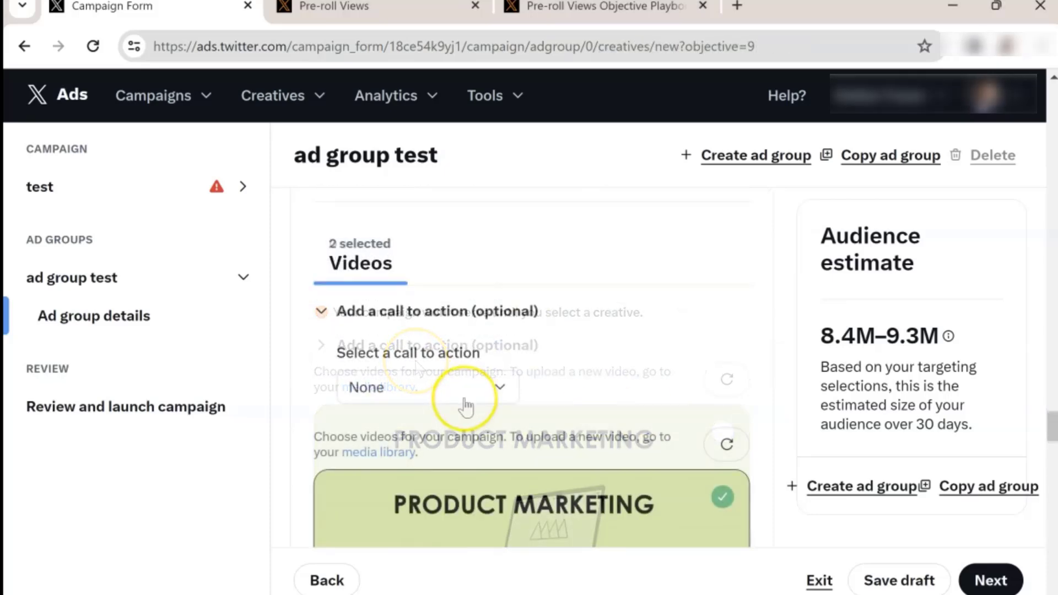
Step: Add a Visit call to action with the pasted website URL and continue to the next step
click(470, 389)
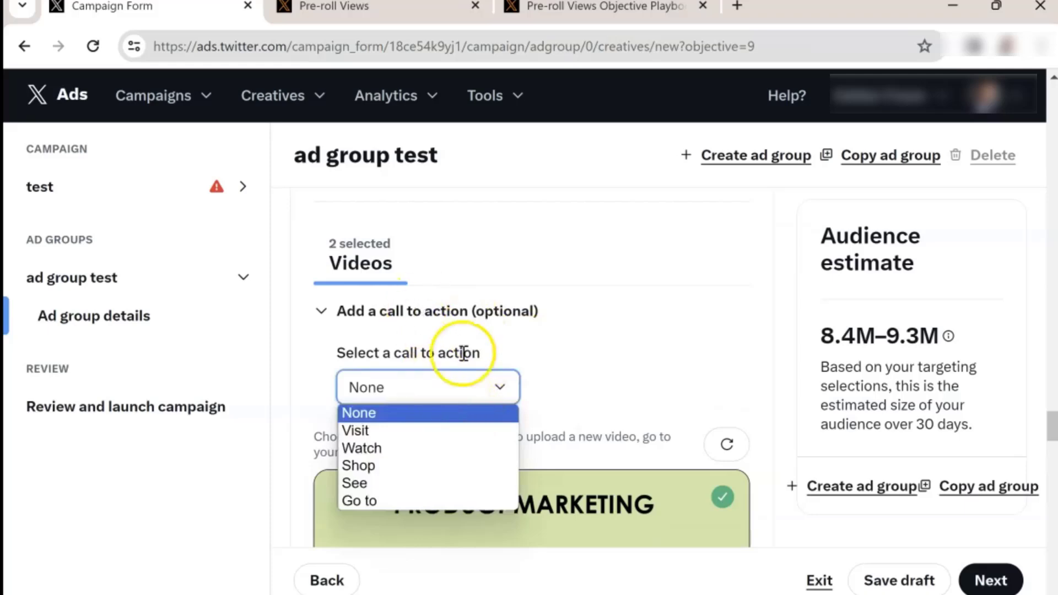
click(442, 428)
click(441, 472)
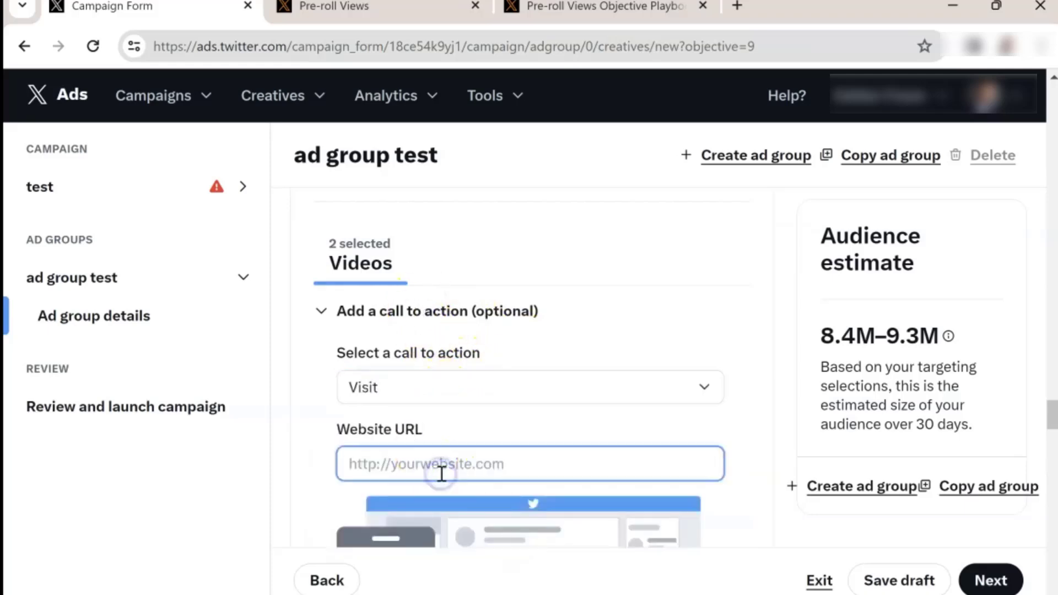
key(ctrl+v)
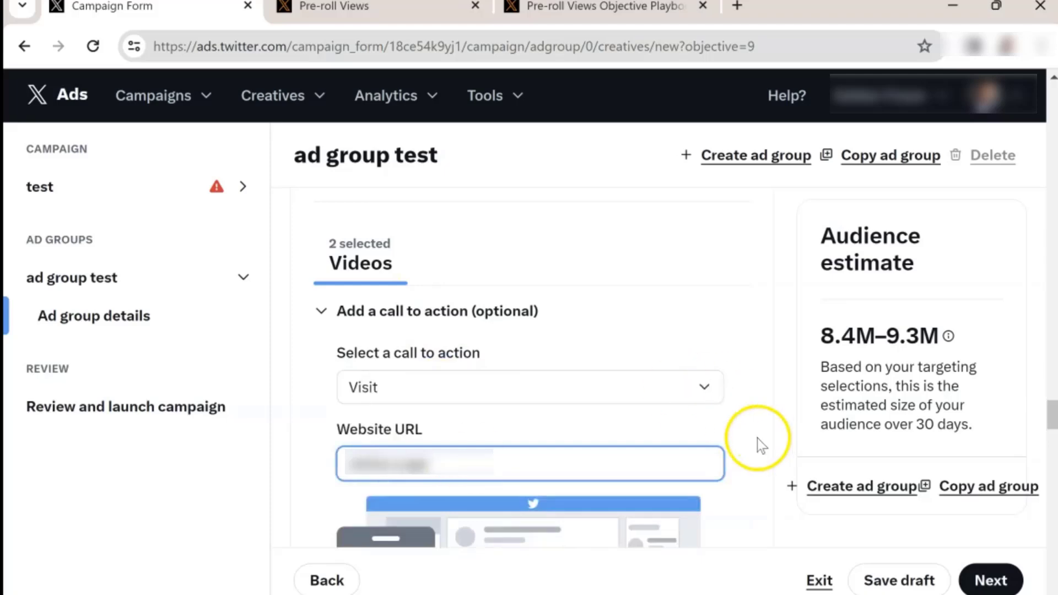
click(755, 441)
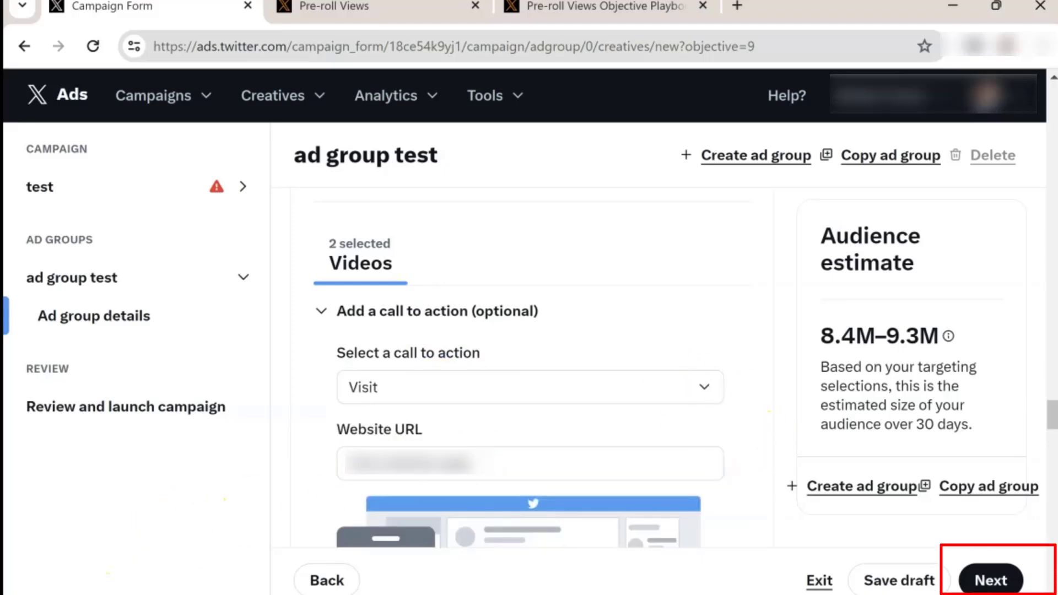
click(991, 581)
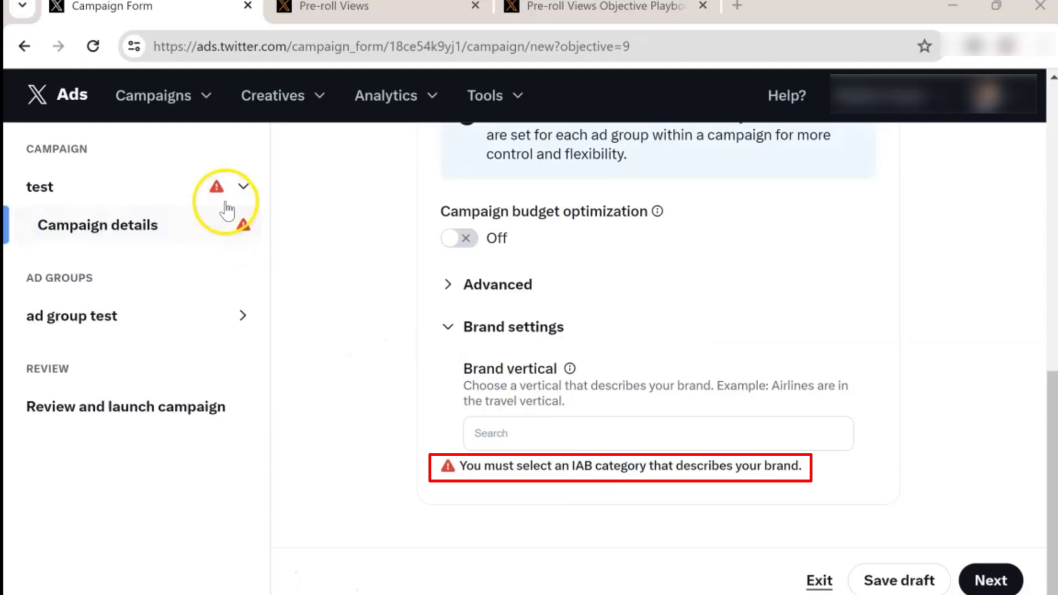
Step: Set the campaign's brand vertical to Media & Entertainment and continue
click(598, 433)
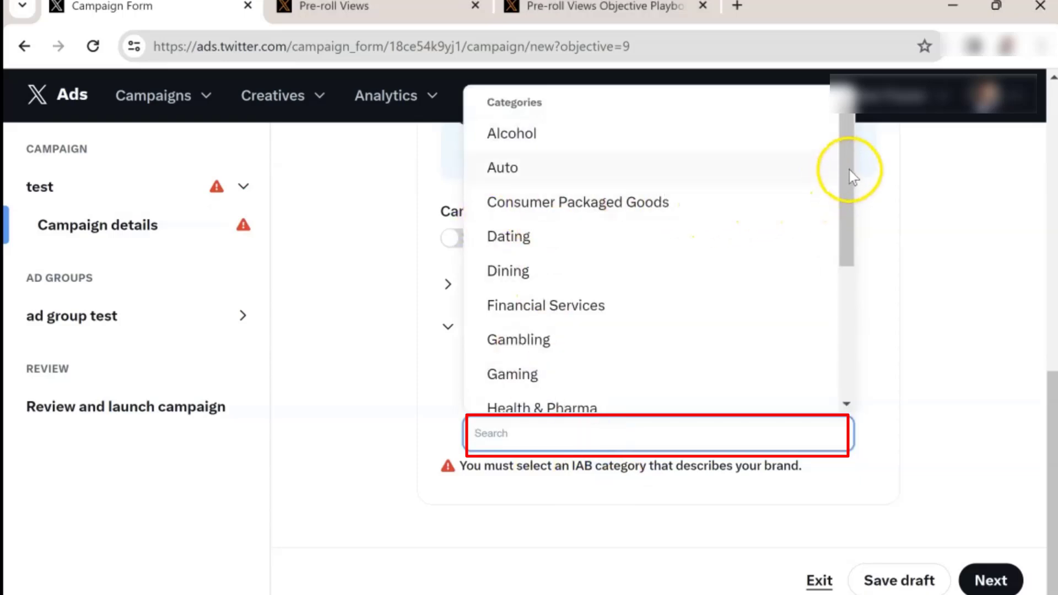
mouse_move(858, 171)
mouse_down()
mouse_move(846, 189)
mouse_move(853, 320)
mouse_up()
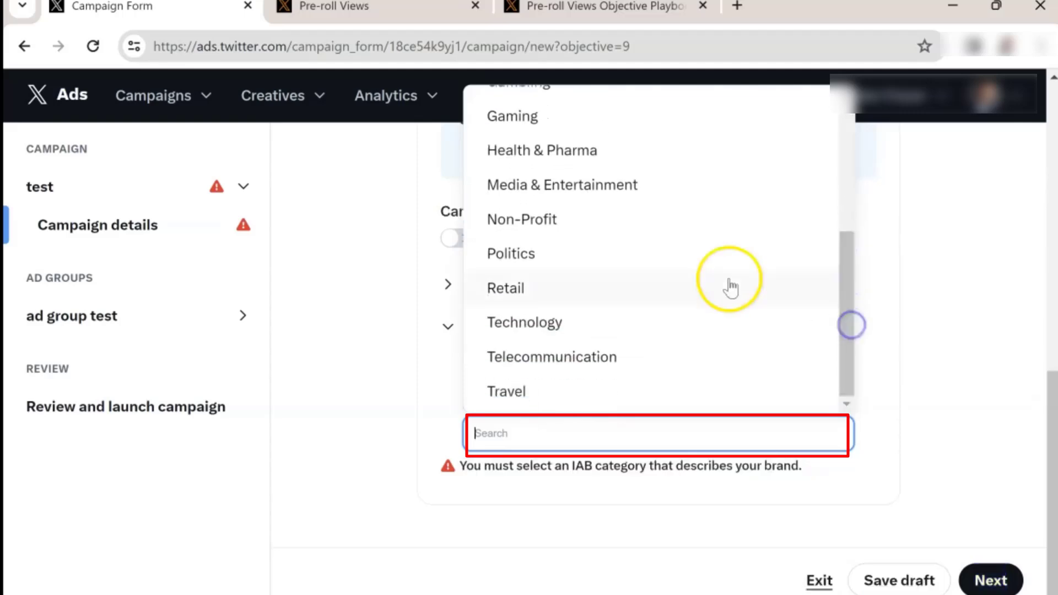
click(630, 199)
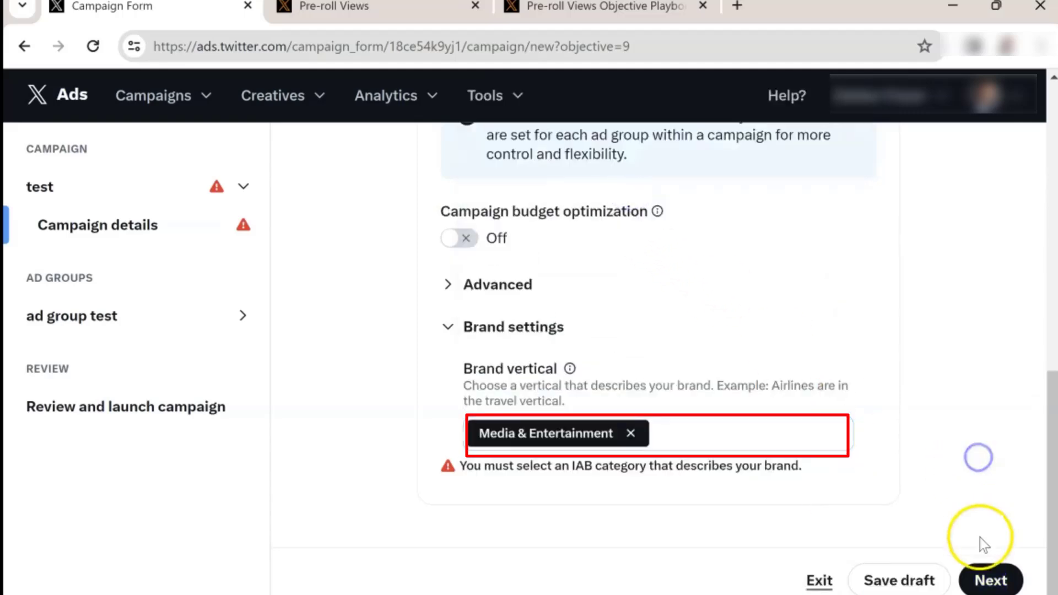
click(987, 579)
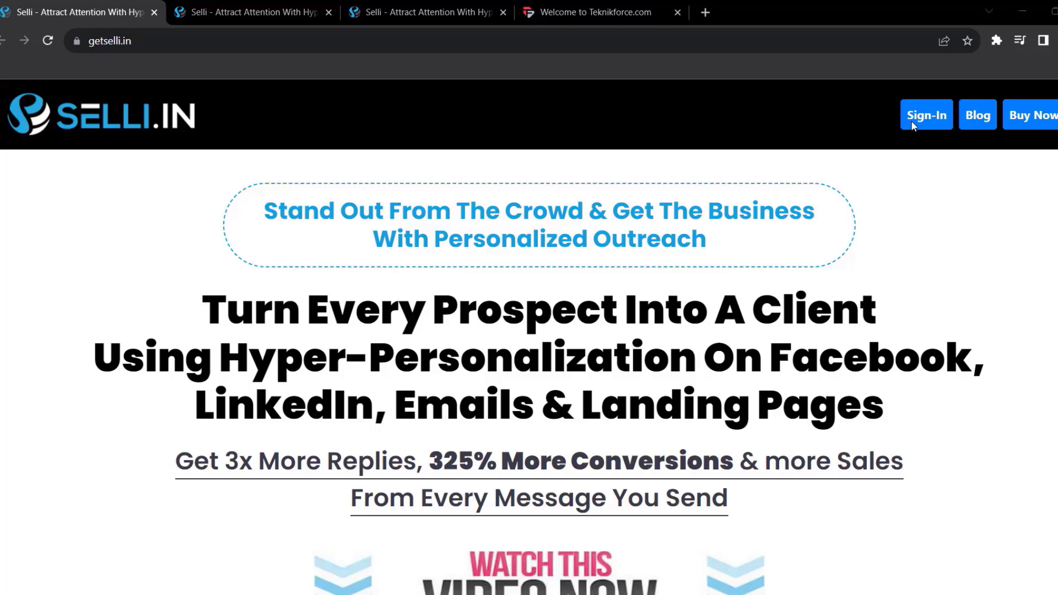
Step: Browse the feature sections of the Selli landing page in the other browser tabs
click(292, 6)
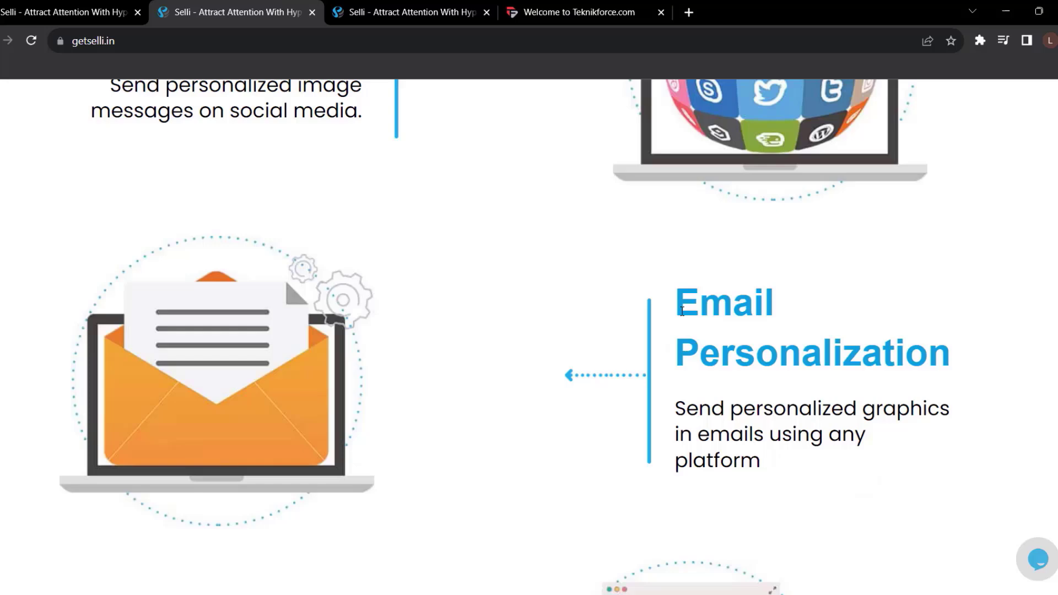
drag(675, 302, 952, 390)
drag(143, 290, 296, 298)
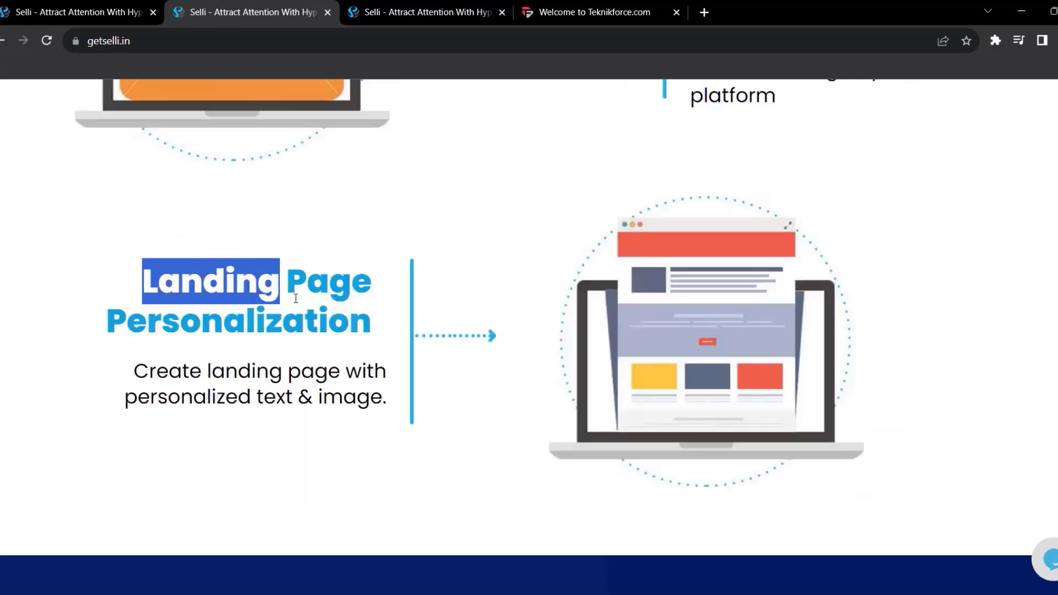
triple_click(388, 321)
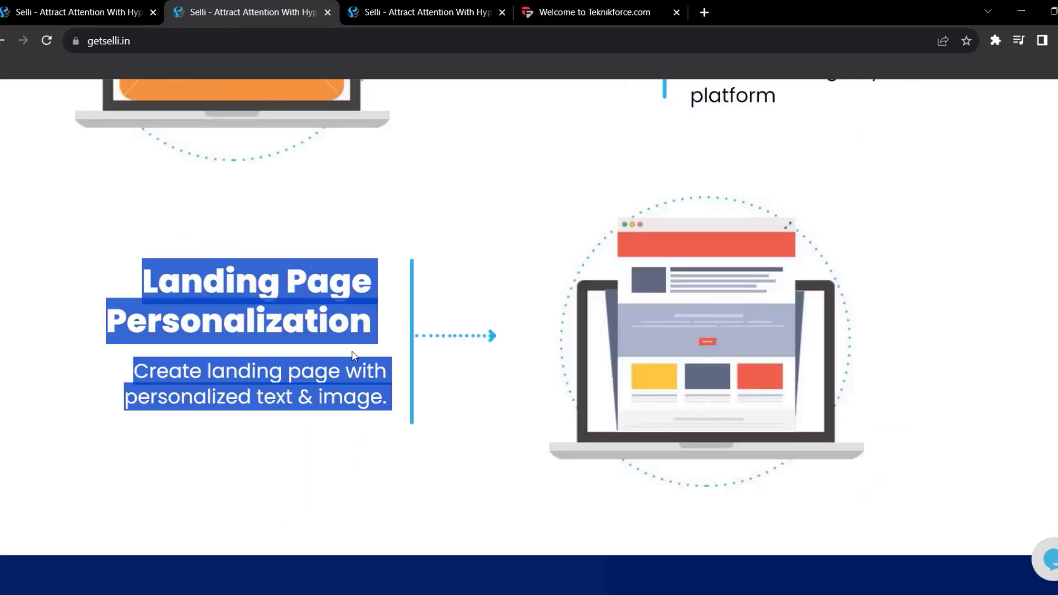
scroll(567, 406, down, 3)
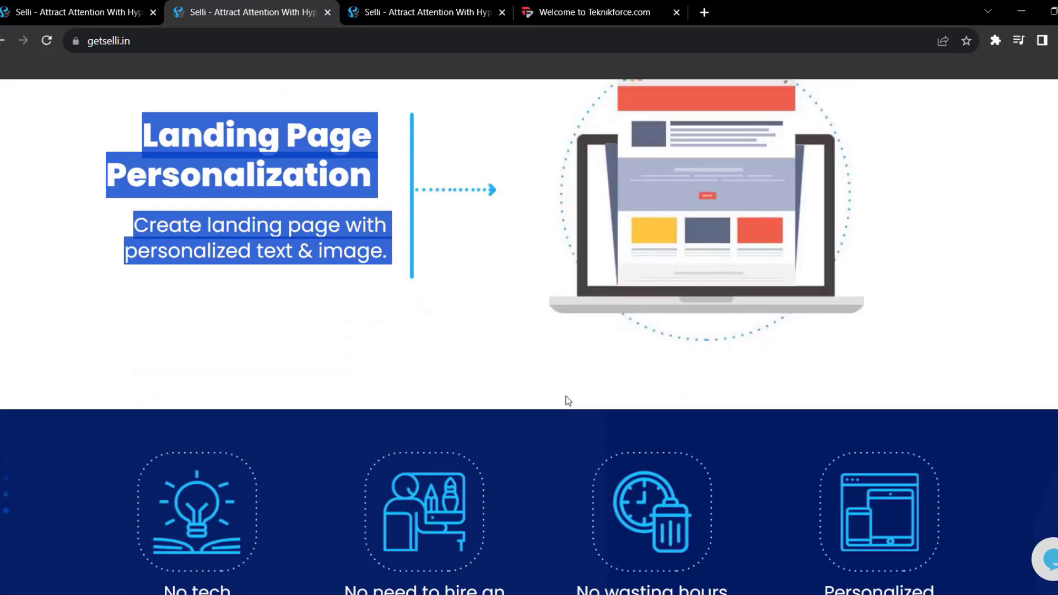
click(75, 22)
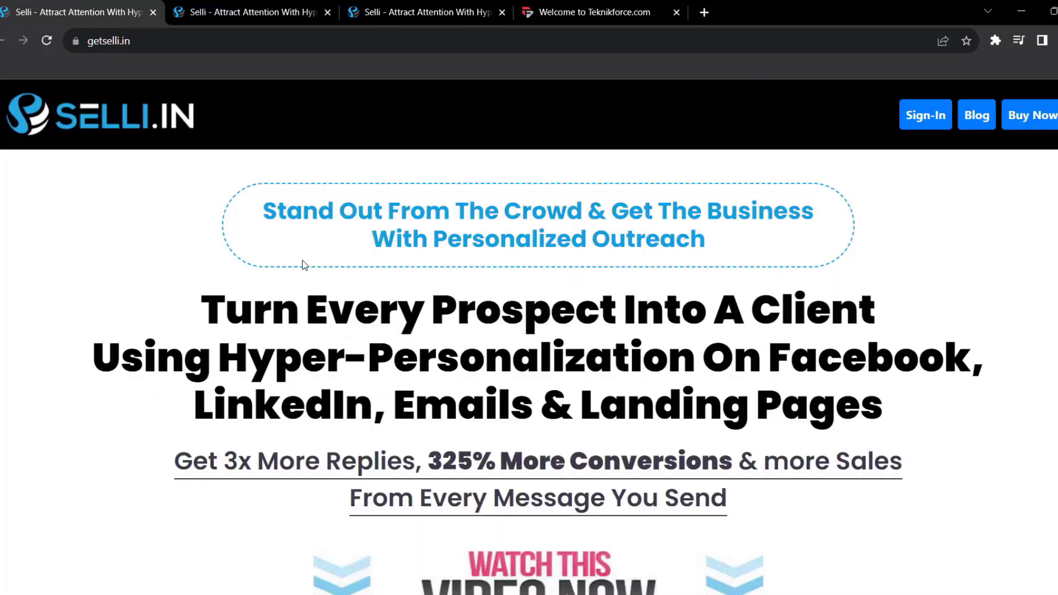